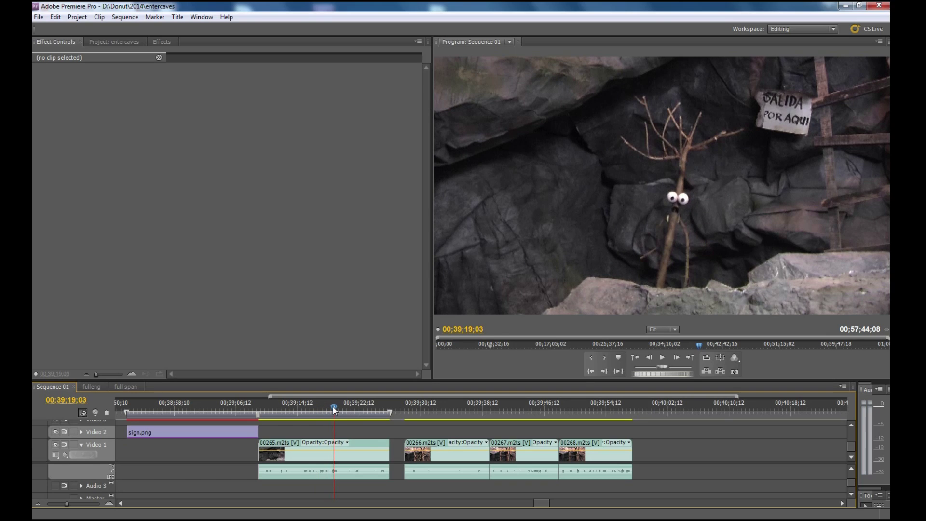
Preview the replacement sign by laying sign.png over the 00265.m2ts clip on Video 2, and move it back before the clip
{"action": "left_click", "coordinate": [358, 410]}
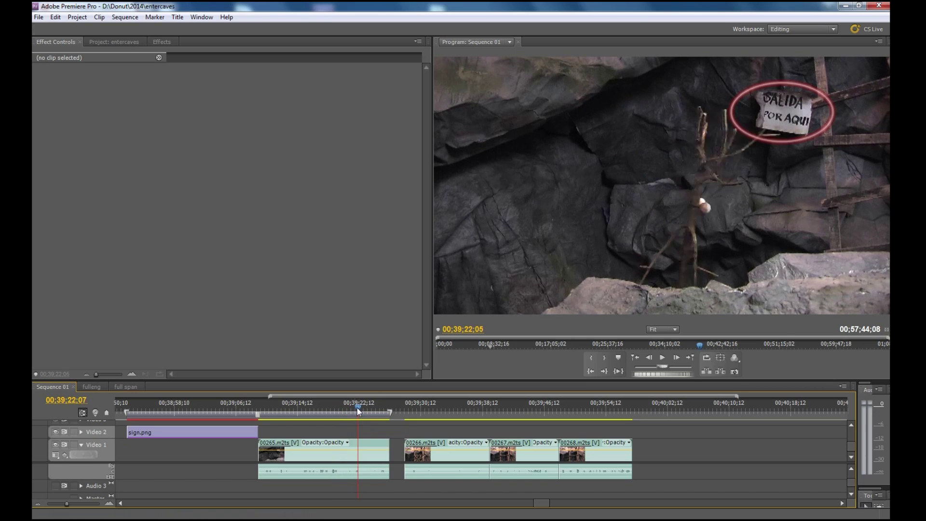
{"action": "left_click_drag", "start_coordinate": [358, 410], "coordinate": [367, 436]}
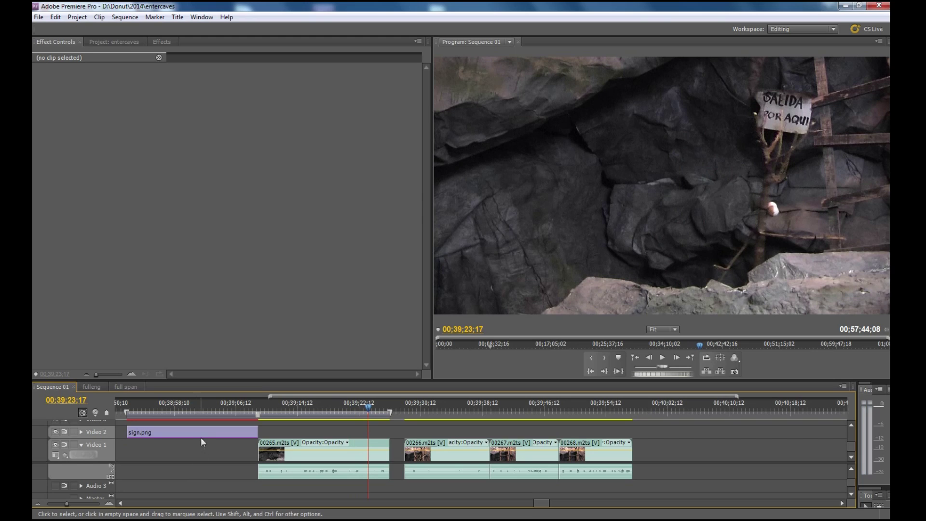
{"action": "left_click_drag", "start_coordinate": [201, 433], "coordinate": [350, 432]}
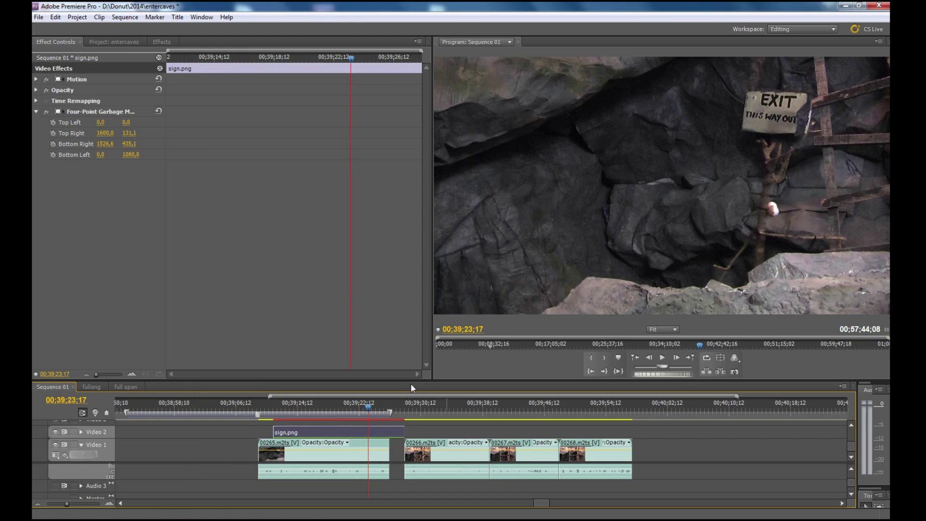
{"action": "left_click_drag", "start_coordinate": [343, 434], "coordinate": [188, 440]}
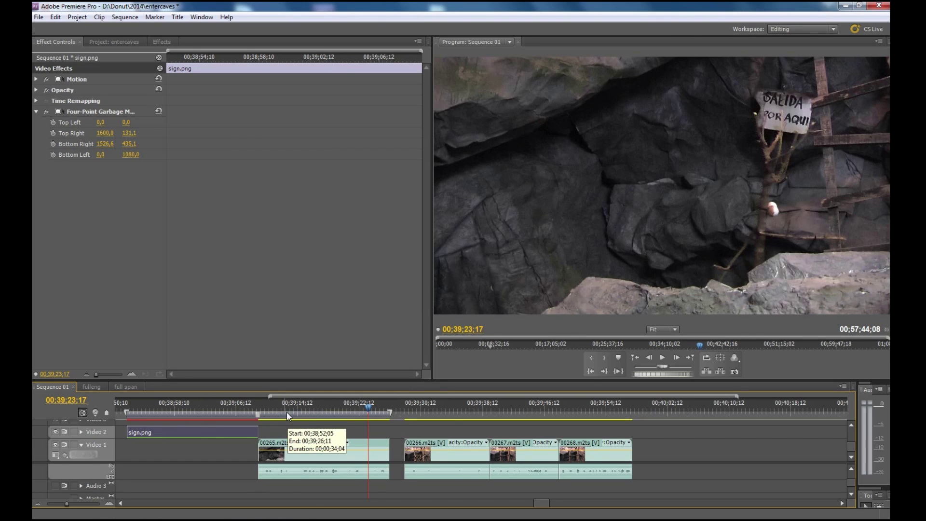
{"action": "mouse_move", "coordinate": [370, 407]}
{"action": "left_mouse_down"}
{"action": "mouse_move", "coordinate": [361, 407]}
{"action": "mouse_move", "coordinate": [374, 415]}
{"action": "left_mouse_up"}
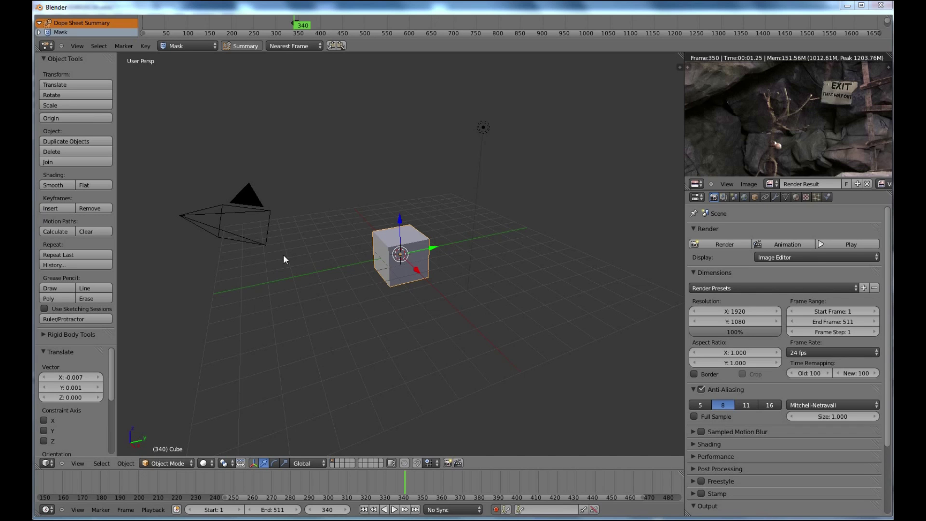
Show the original footage in the Movie Clip Editor and scrub it to frame 338
{"action": "left_click", "coordinate": [46, 464]}
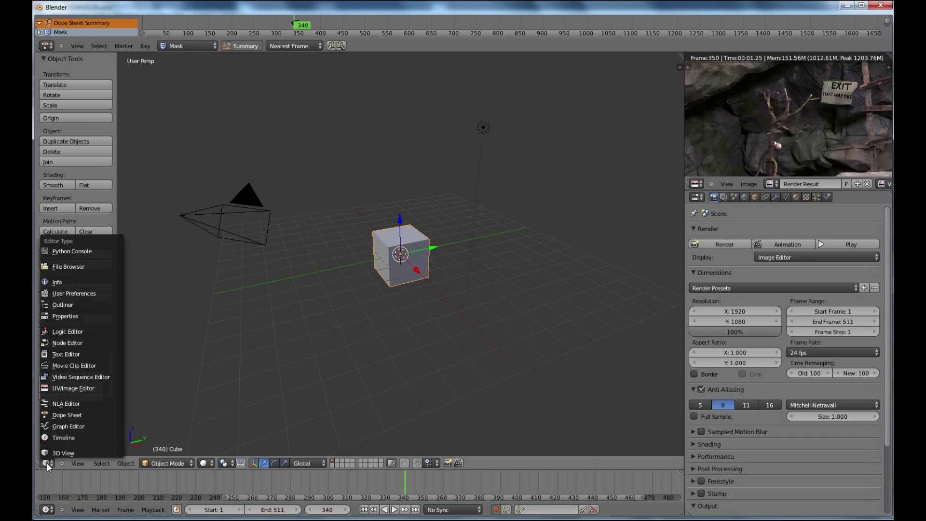
{"action": "left_click", "coordinate": [48, 366]}
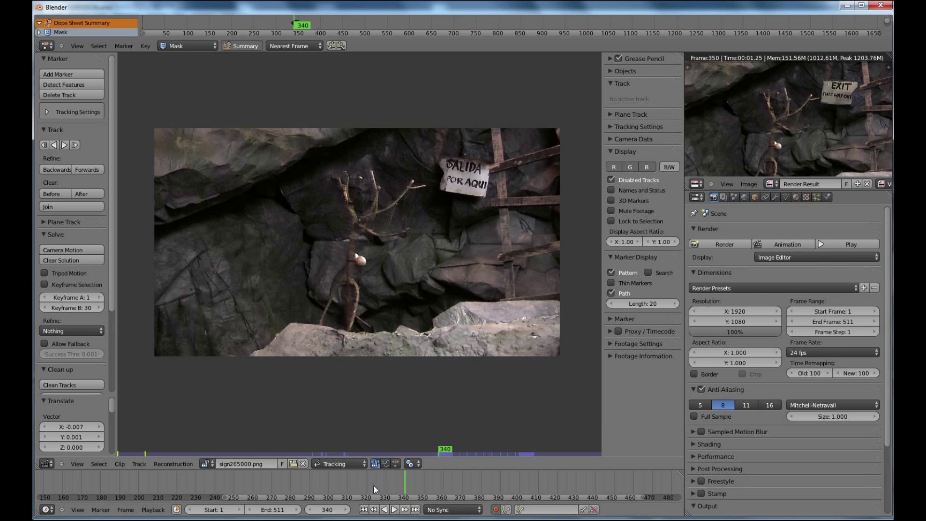
{"action": "mouse_move", "coordinate": [406, 479]}
{"action": "left_mouse_down"}
{"action": "mouse_move", "coordinate": [191, 493]}
{"action": "mouse_move", "coordinate": [402, 481]}
{"action": "left_mouse_up"}
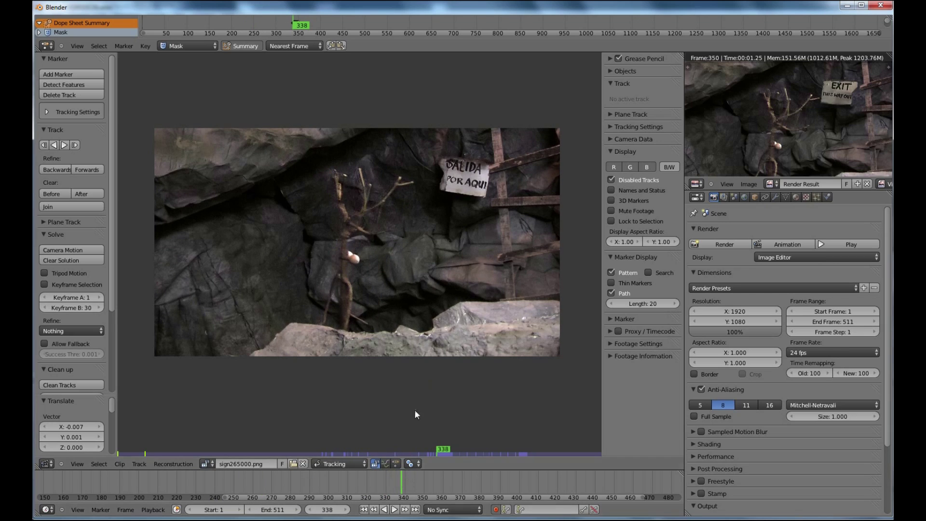
Rearrange the Movie Clip, Mix, Image and Mask nodes in the compositing node tree and scrub the composite to frame 339
{"action": "left_click", "coordinate": [48, 463]}
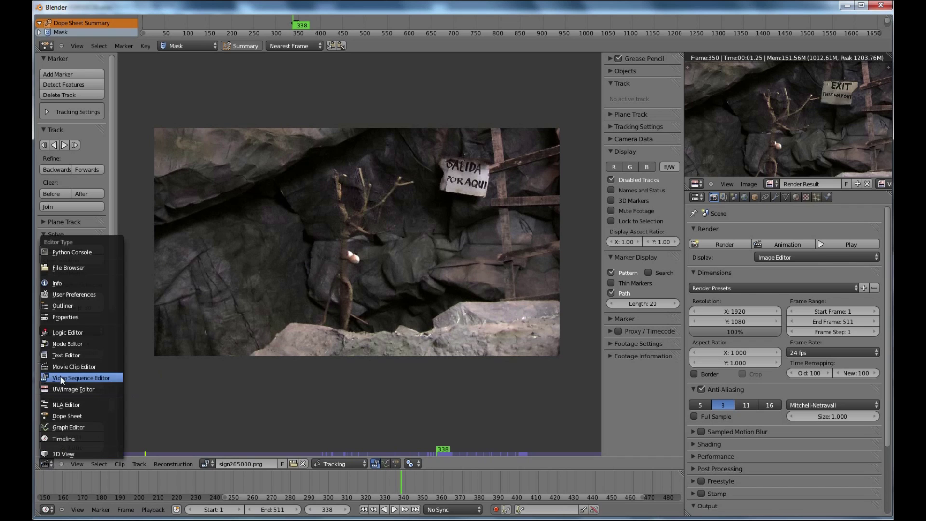
{"action": "left_click", "coordinate": [63, 343]}
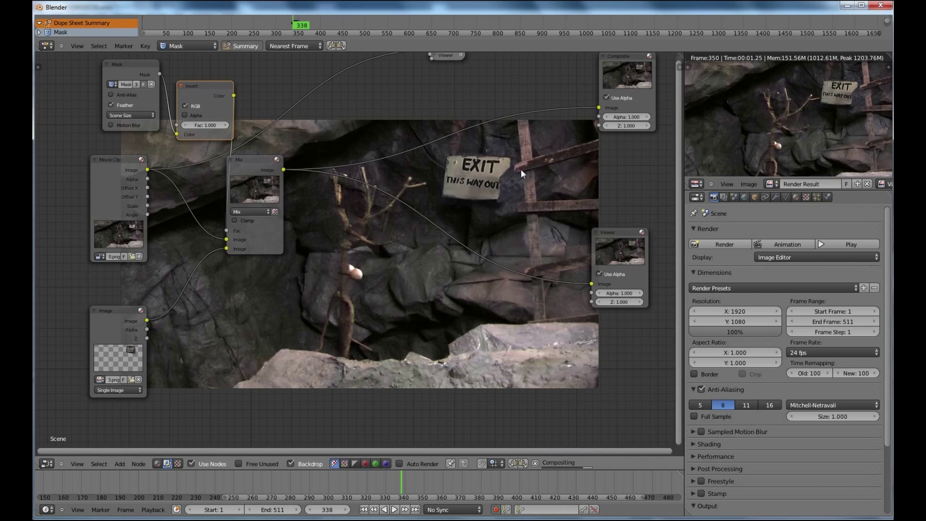
{"action": "left_click_drag", "start_coordinate": [112, 171], "coordinate": [114, 184]}
{"action": "left_click_drag", "start_coordinate": [248, 165], "coordinate": [297, 172]}
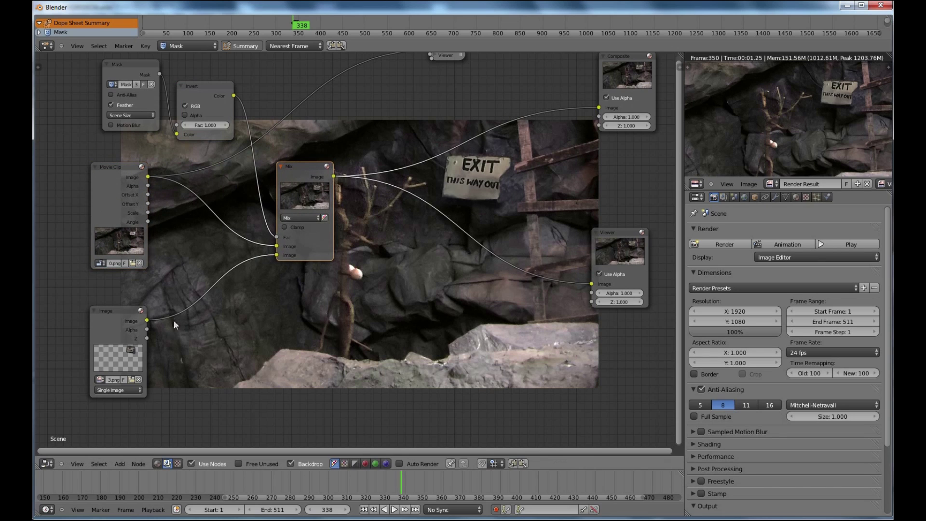
{"action": "mouse_move", "coordinate": [119, 310]}
{"action": "left_mouse_down"}
{"action": "mouse_move", "coordinate": [114, 334]}
{"action": "mouse_move", "coordinate": [118, 304]}
{"action": "left_mouse_up"}
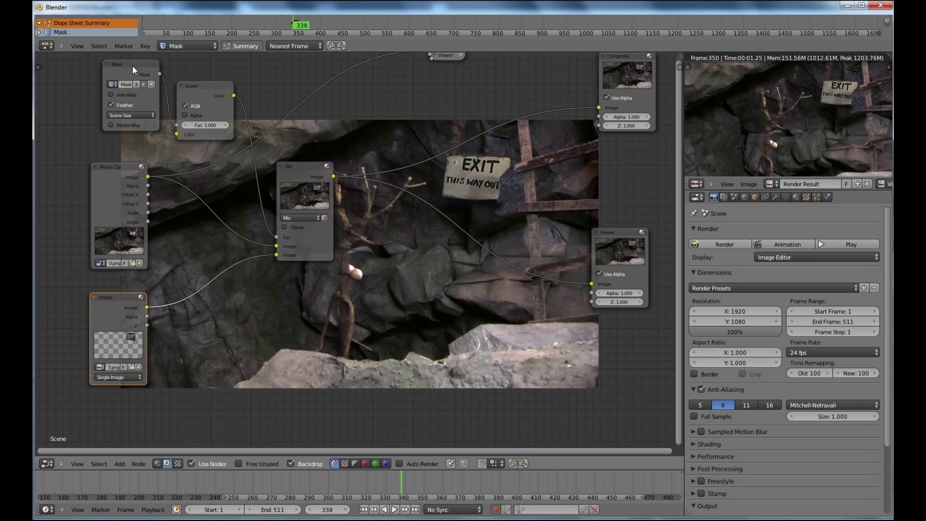
{"action": "left_click_drag", "start_coordinate": [132, 65], "coordinate": [129, 71]}
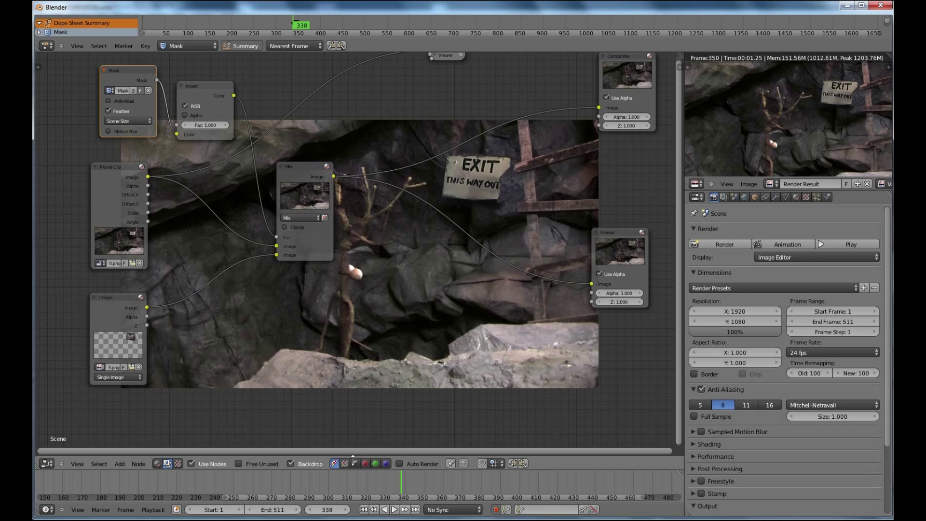
{"action": "left_click_drag", "start_coordinate": [401, 482], "coordinate": [412, 481]}
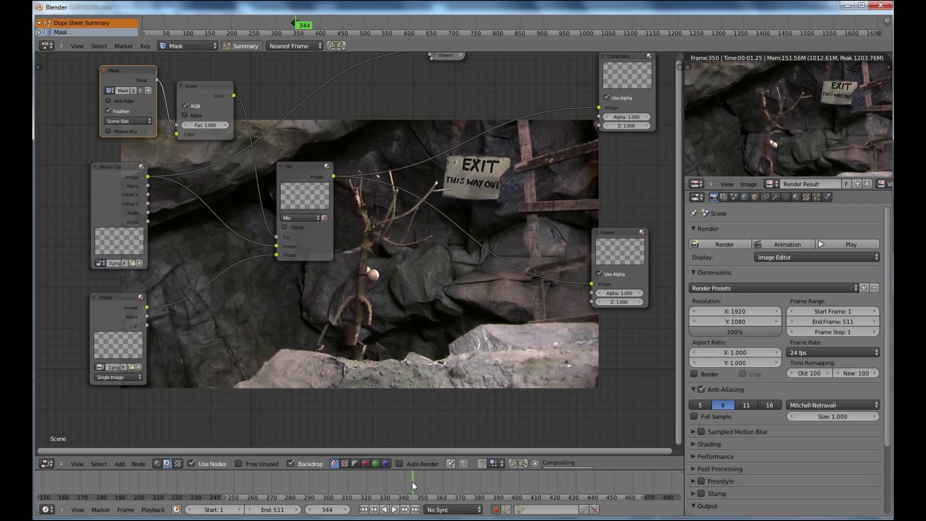
{"action": "left_click_drag", "start_coordinate": [412, 482], "coordinate": [402, 485]}
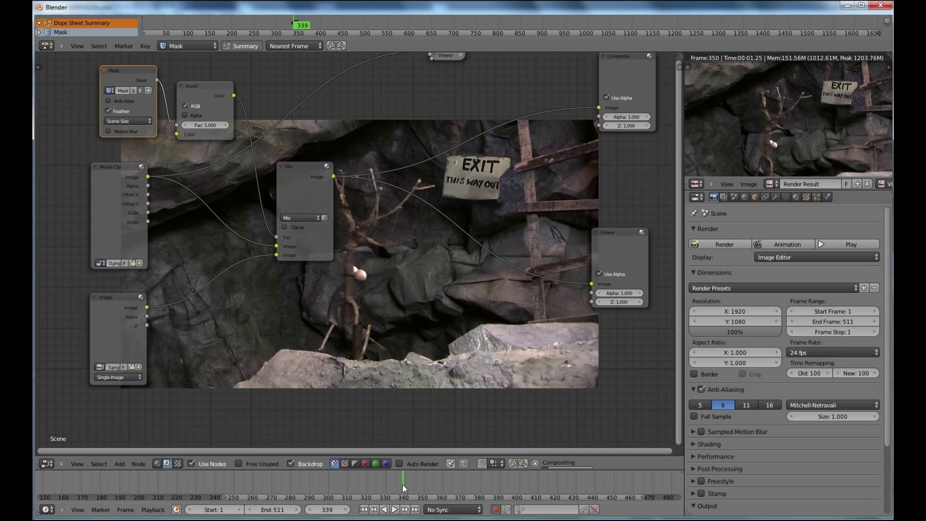
Show the footage in the Movie Clip Editor's Mask mode and scrub to frame 429 to examine the branch mask
{"action": "left_click", "coordinate": [46, 464]}
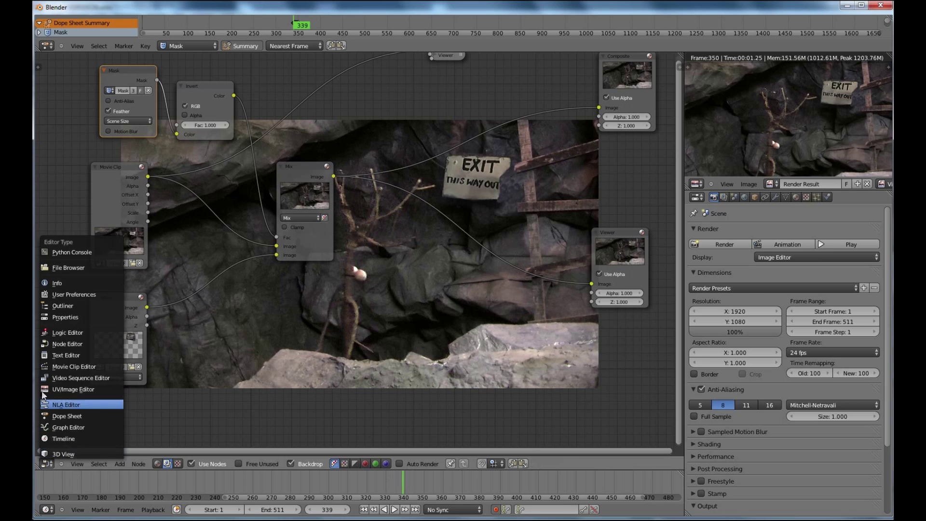
{"action": "left_click", "coordinate": [51, 365]}
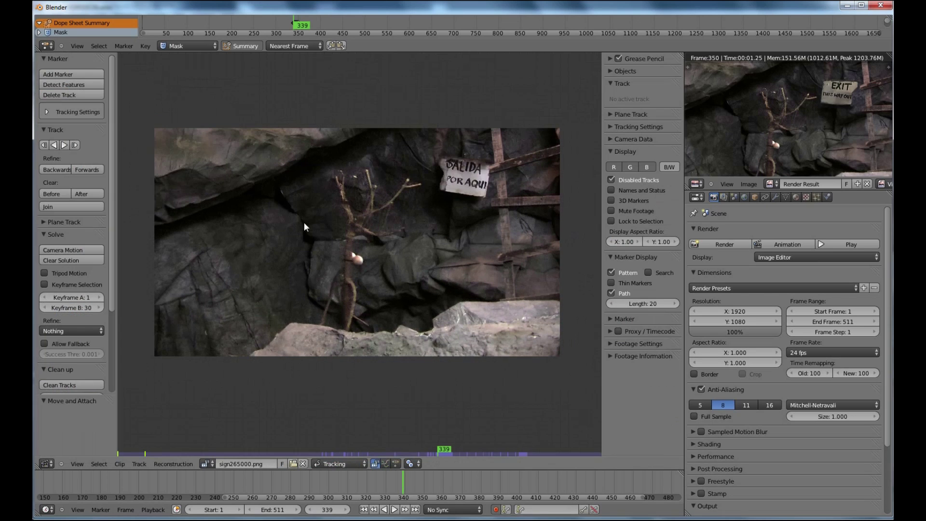
{"action": "left_click", "coordinate": [359, 462]}
{"action": "left_click", "coordinate": [337, 420]}
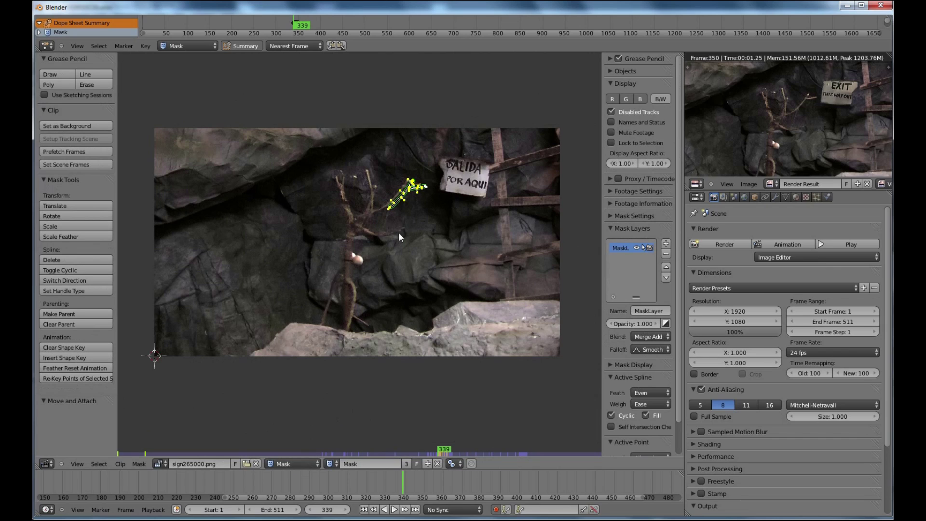
{"action": "left_click_drag", "start_coordinate": [403, 477], "coordinate": [427, 488]}
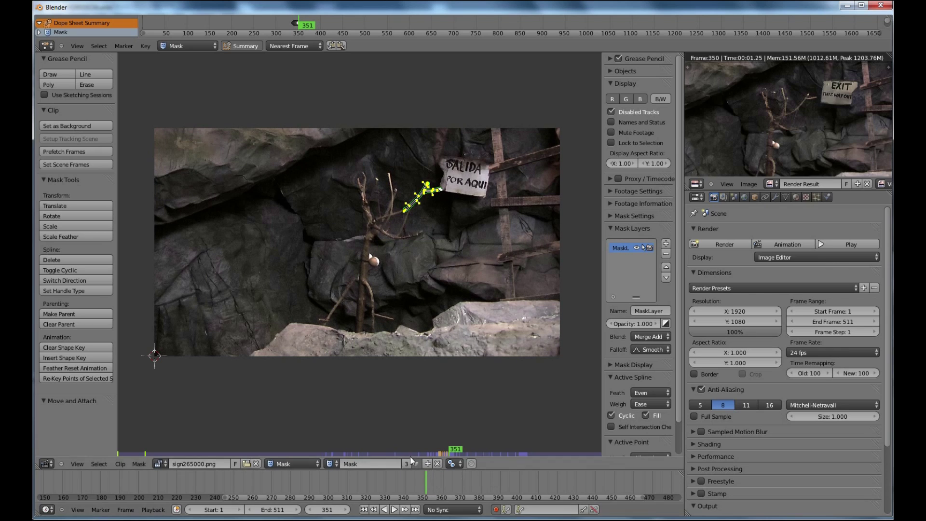
{"action": "left_click_drag", "start_coordinate": [555, 479], "coordinate": [575, 479]}
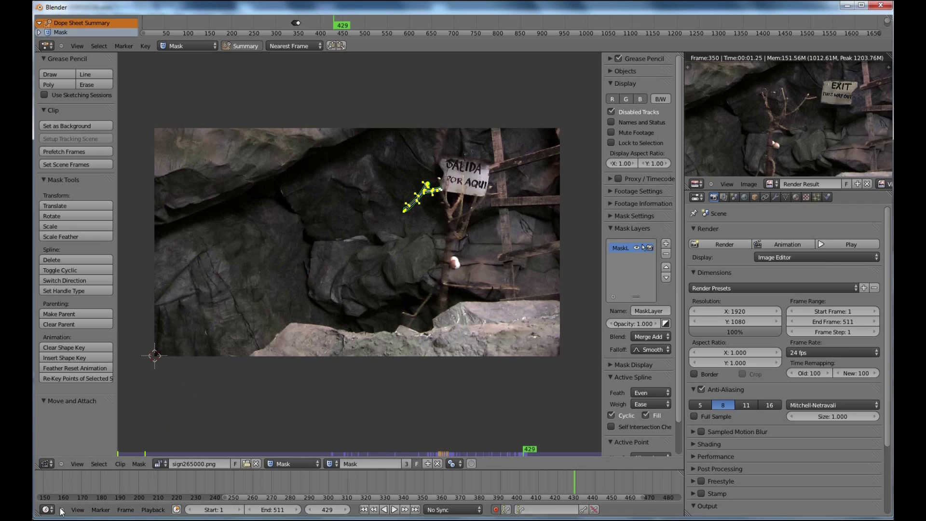
Return to the compositing node tree and detach the inverted mask from the Mix node's Fac input
{"action": "left_click", "coordinate": [45, 463]}
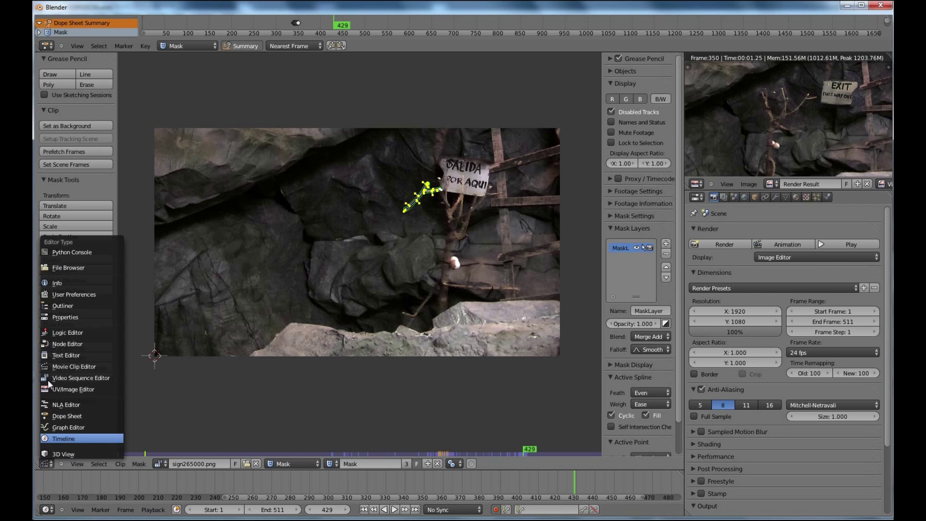
{"action": "left_click", "coordinate": [57, 344]}
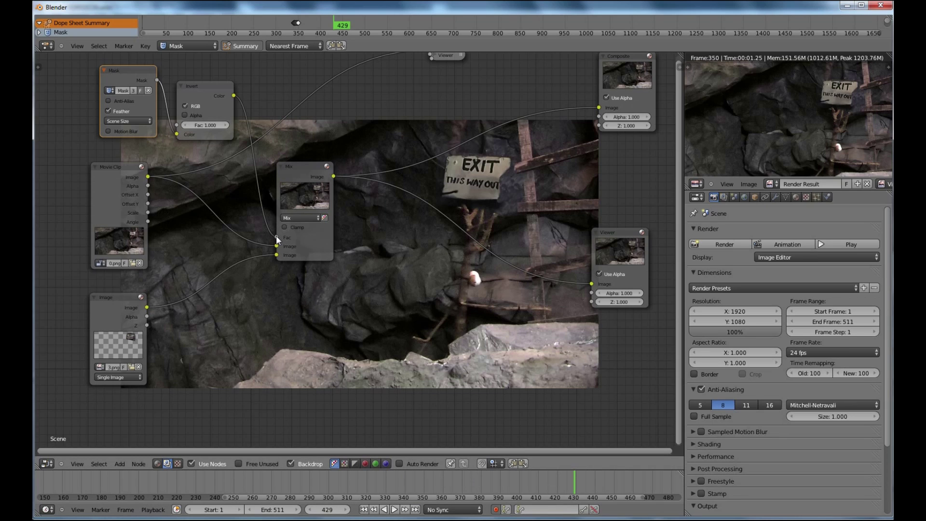
{"action": "left_click_drag", "start_coordinate": [276, 234], "coordinate": [265, 225]}
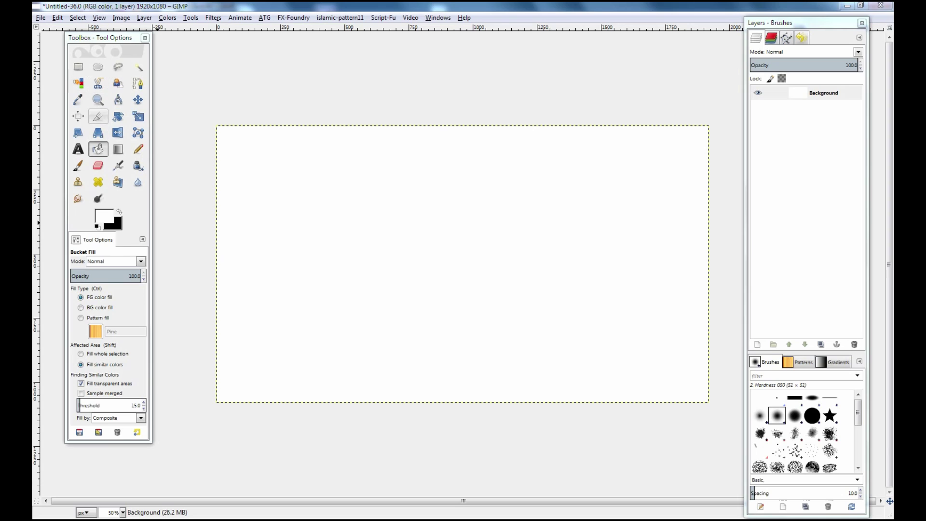
Draw a black horizontal timeline across the upper canvas with the Pencil, adding end marks and two ticks in its right half
{"action": "left_click", "coordinate": [138, 150]}
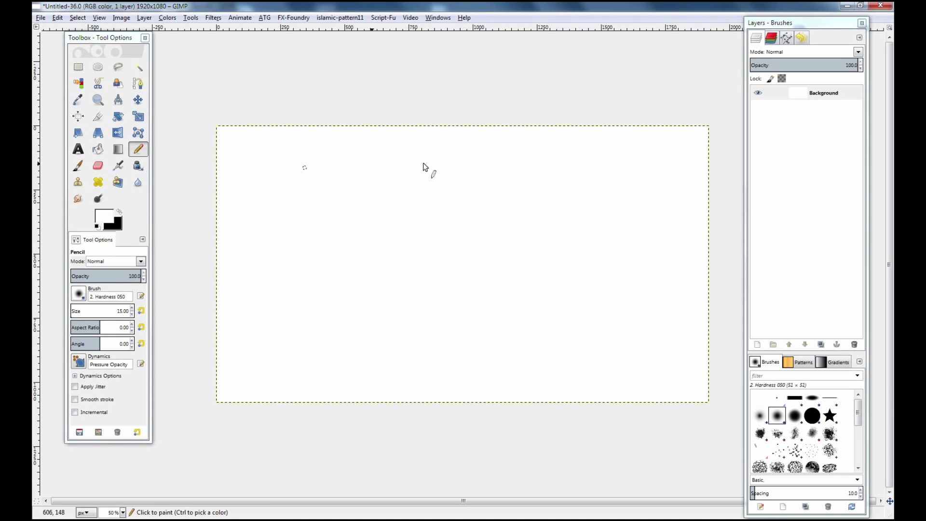
{"action": "left_click", "coordinate": [119, 211]}
{"action": "mouse_move", "coordinate": [262, 176]}
{"action": "left_mouse_down"}
{"action": "mouse_move", "coordinate": [618, 164]}
{"action": "mouse_move", "coordinate": [619, 173]}
{"action": "left_mouse_up"}
{"action": "left_click_drag", "start_coordinate": [261, 171], "coordinate": [262, 181]}
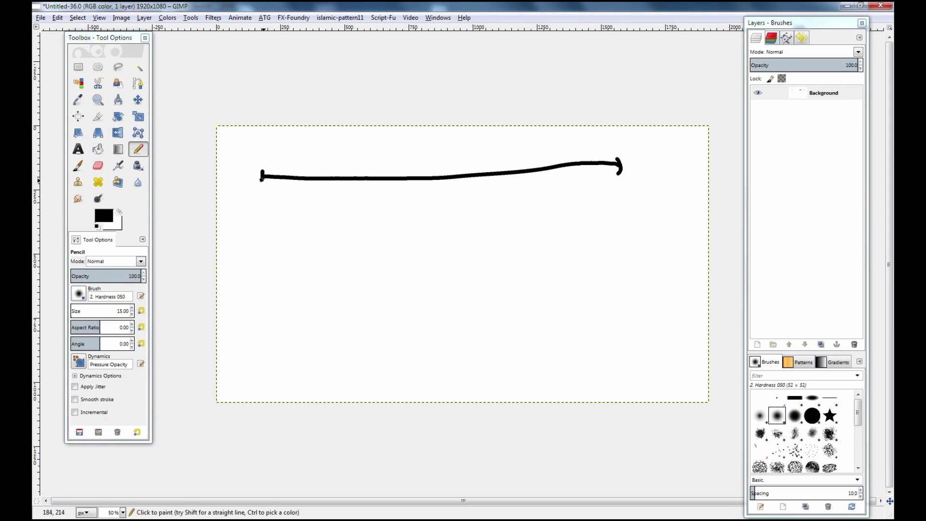
{"action": "left_click_drag", "start_coordinate": [485, 163], "coordinate": [485, 179]}
{"action": "left_click_drag", "start_coordinate": [535, 165], "coordinate": [536, 177]}
{"action": "left_click_drag", "start_coordinate": [621, 156], "coordinate": [621, 175]}
Draw a second timeline below labelled Z, with end marks, two matching ticks and a bracket over its last section
{"action": "mouse_move", "coordinate": [264, 254]}
{"action": "left_mouse_down"}
{"action": "mouse_move", "coordinate": [264, 266]}
{"action": "mouse_move", "coordinate": [440, 259]}
{"action": "mouse_move", "coordinate": [621, 273]}
{"action": "left_mouse_up"}
{"action": "left_click_drag", "start_coordinate": [263, 265], "coordinate": [260, 278]}
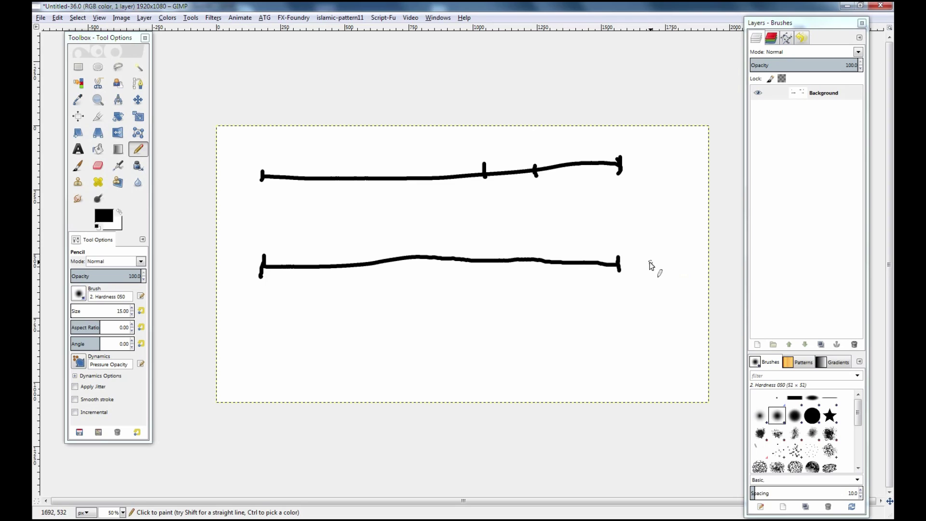
{"action": "left_click_drag", "start_coordinate": [645, 258], "coordinate": [666, 259]}
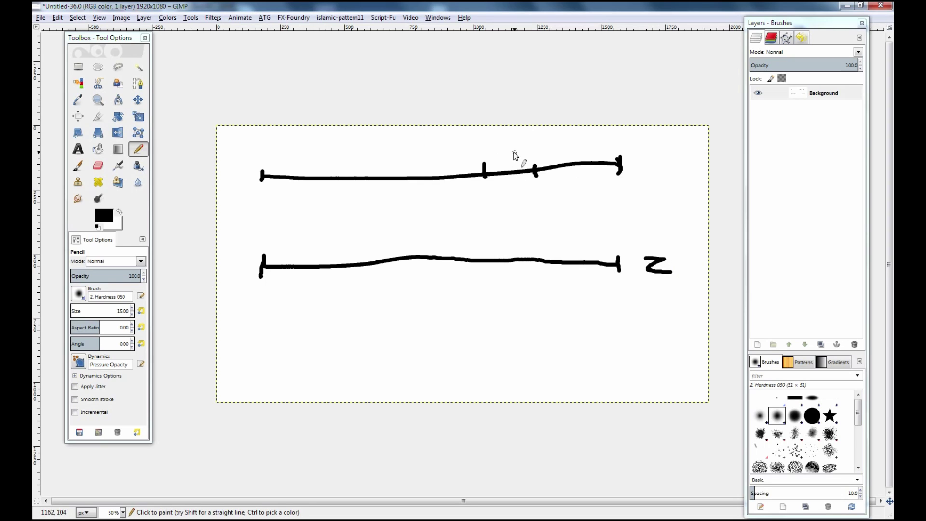
{"action": "left_click_drag", "start_coordinate": [483, 253], "coordinate": [483, 269]}
{"action": "mouse_move", "coordinate": [532, 252]}
{"action": "left_mouse_down"}
{"action": "mouse_move", "coordinate": [533, 264]}
{"action": "mouse_move", "coordinate": [545, 240]}
{"action": "mouse_move", "coordinate": [600, 238]}
{"action": "mouse_move", "coordinate": [615, 257]}
{"action": "left_mouse_up"}
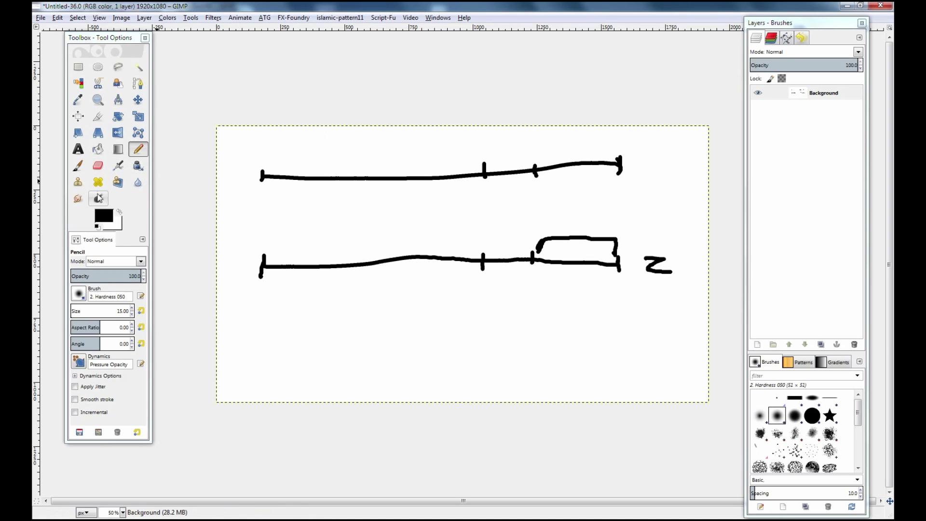
Open the rendered frames z0420.png through z0430.png as layers in the current image
{"action": "left_click", "coordinate": [41, 18]}
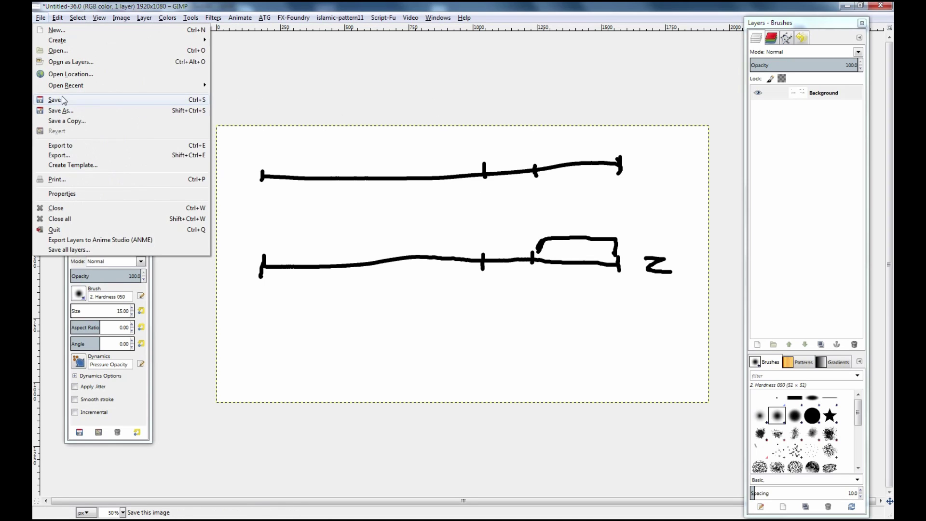
{"action": "left_click", "coordinate": [58, 63]}
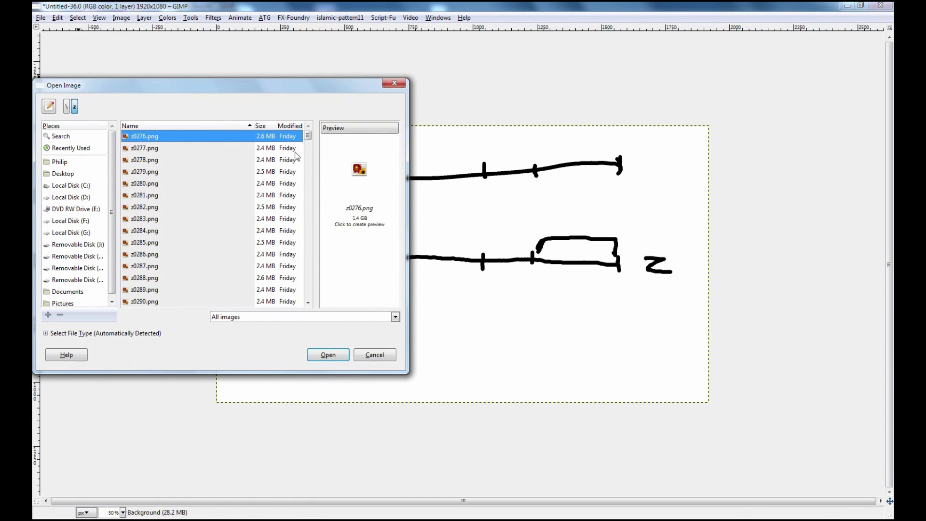
{"action": "left_click_drag", "start_coordinate": [308, 139], "coordinate": [309, 227]}
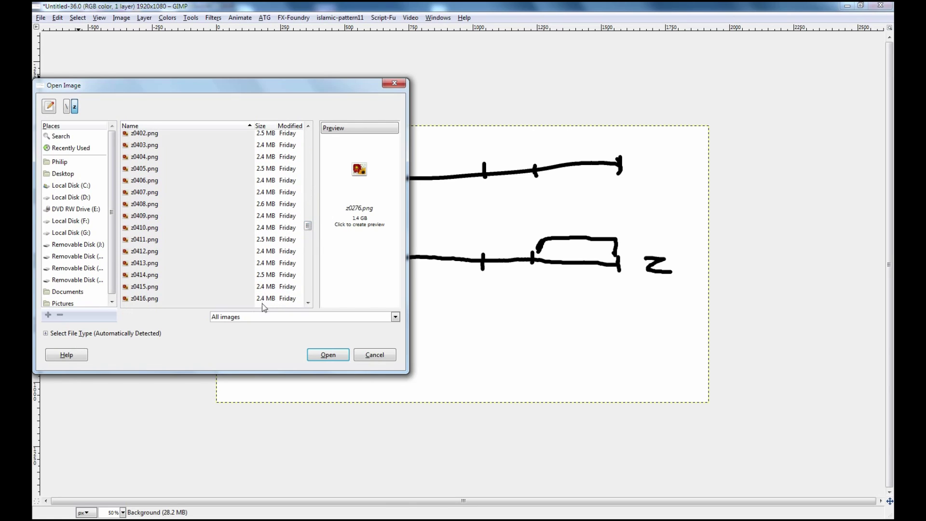
{"action": "left_click", "coordinate": [308, 302]}
{"action": "left_click", "coordinate": [309, 302]}
{"action": "left_click", "coordinate": [308, 303]}
{"action": "left_click", "coordinate": [148, 294]}
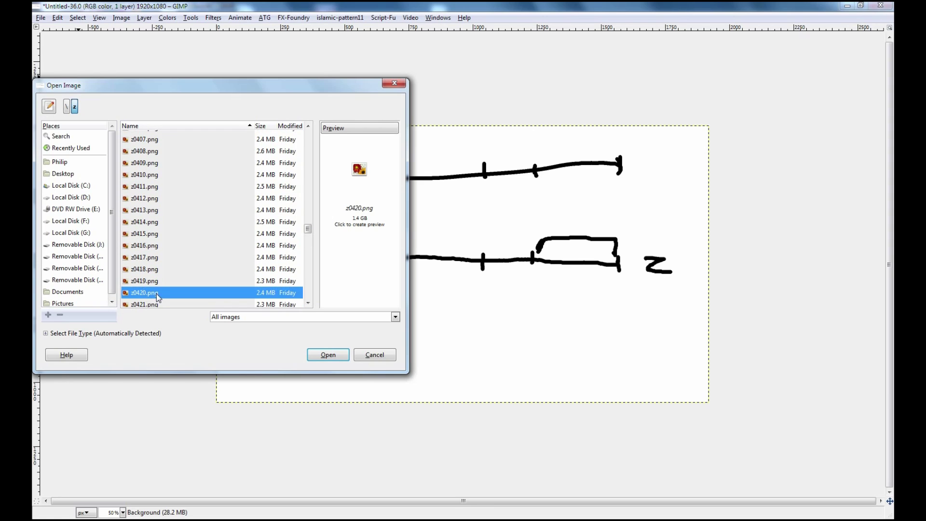
{"action": "left_click", "coordinate": [310, 283]}
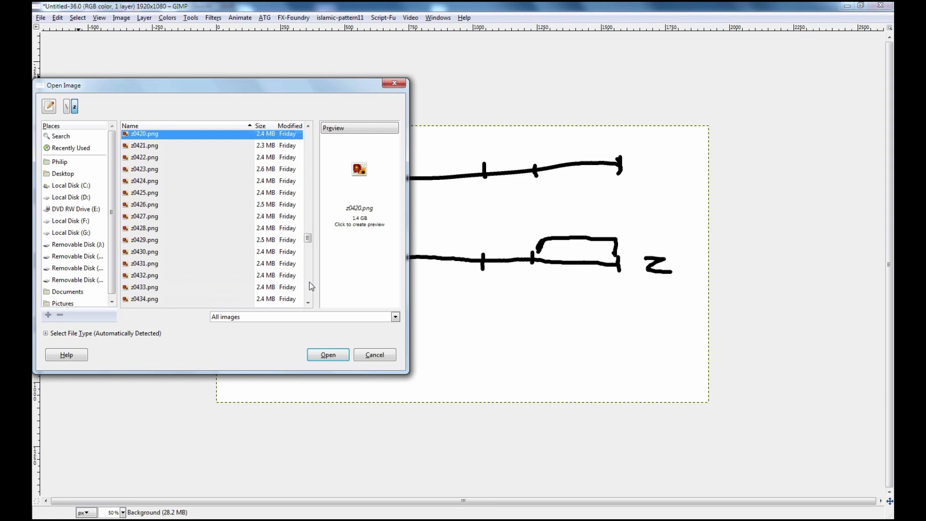
{"action": "left_click", "coordinate": [141, 254], "text": "shift"}
{"action": "left_click", "coordinate": [327, 355]}
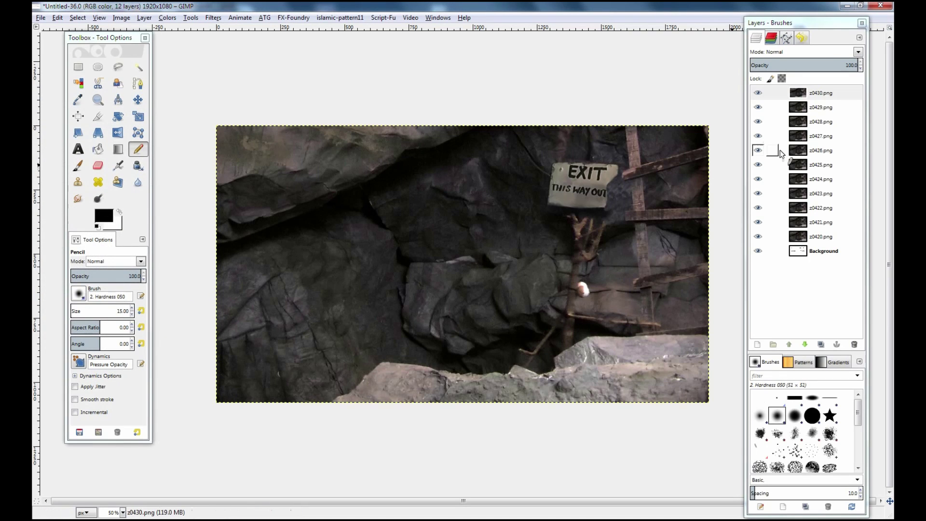
Delete the Background layer and hide every remaining layer except z0430.png
{"action": "left_click", "coordinate": [808, 253]}
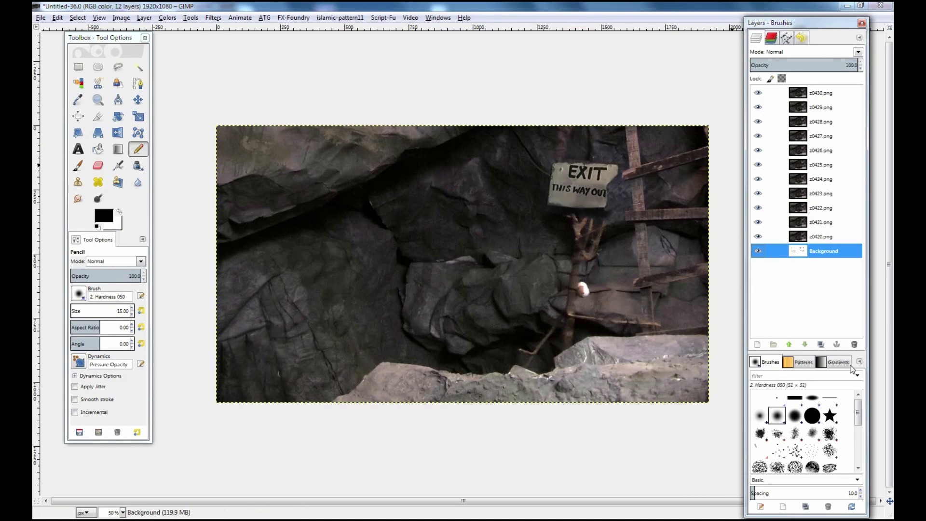
{"action": "left_click", "coordinate": [854, 345]}
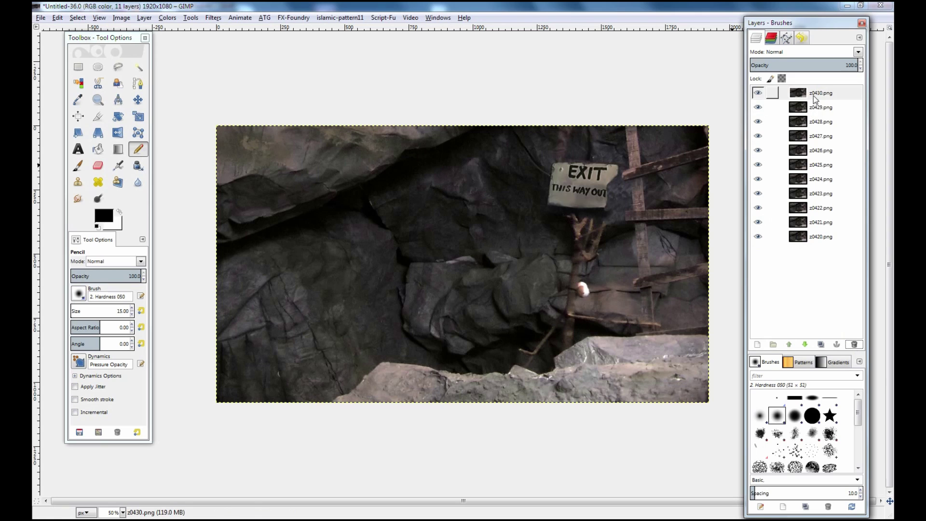
{"action": "left_click_drag", "start_coordinate": [767, 95], "coordinate": [762, 237]}
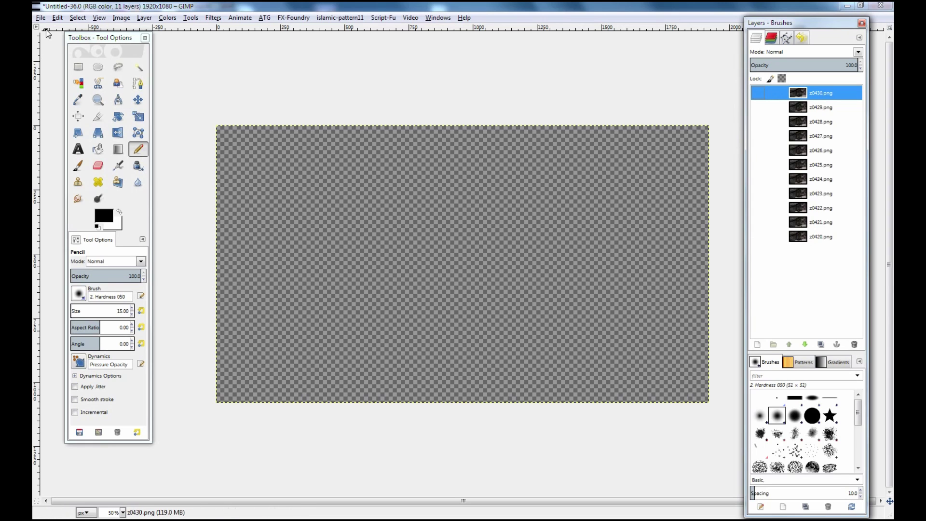
{"action": "left_click", "coordinate": [757, 90]}
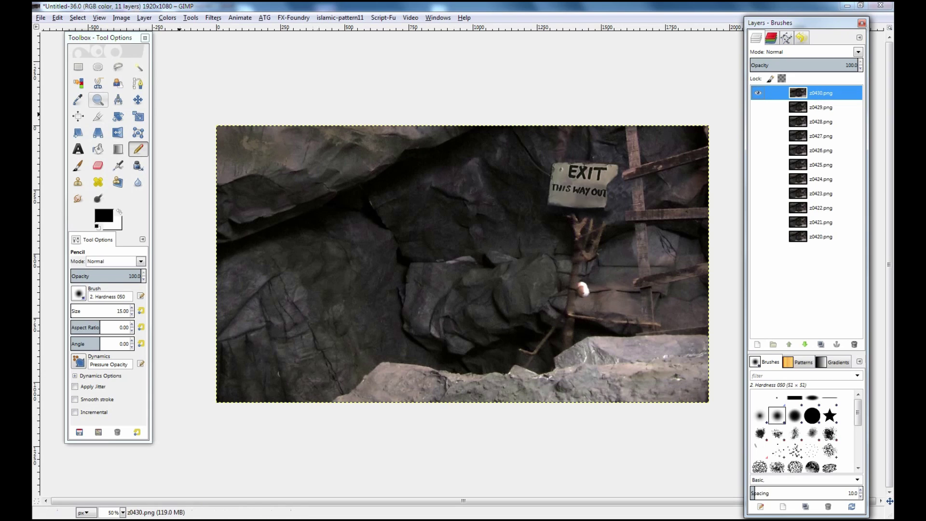
Open sign265419.png through sign265429.png from the exp donut/sign265 folder as layers in the current image
{"action": "left_click", "coordinate": [40, 18]}
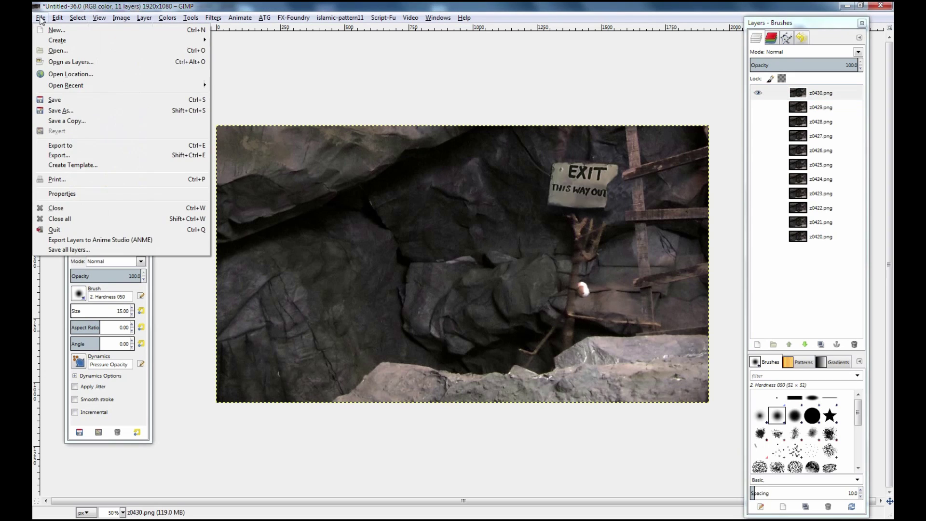
{"action": "left_click", "coordinate": [62, 61]}
{"action": "left_click", "coordinate": [67, 106]}
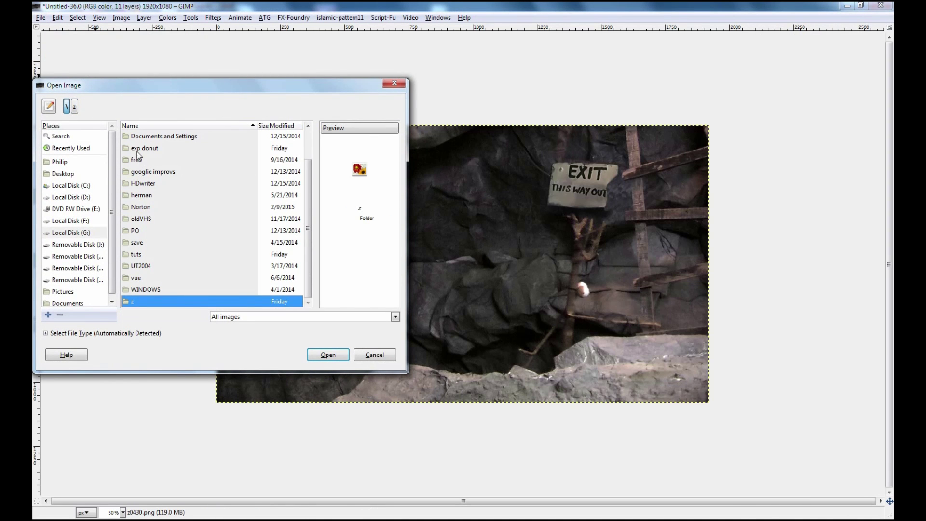
{"action": "double_click", "coordinate": [140, 148]}
{"action": "double_click", "coordinate": [140, 219]}
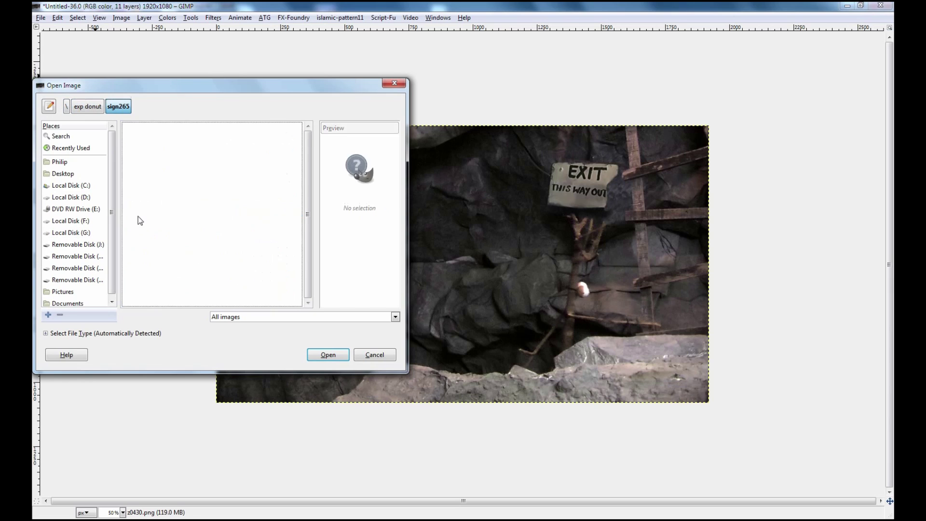
{"action": "left_click_drag", "start_coordinate": [307, 134], "coordinate": [317, 267]}
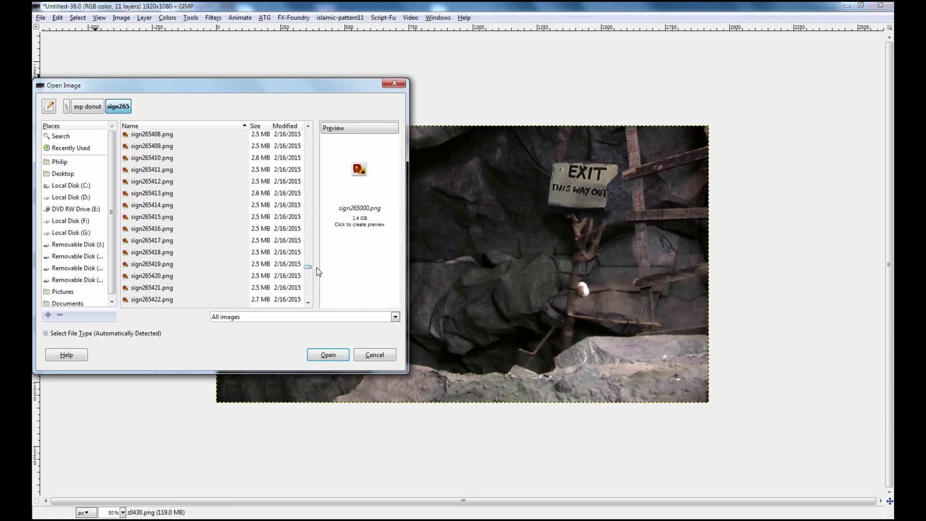
{"action": "left_click", "coordinate": [159, 265]}
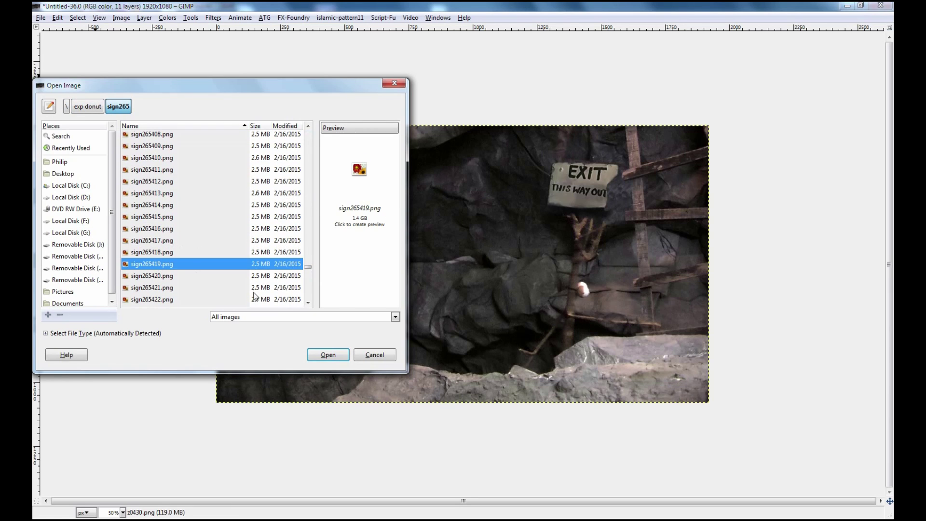
{"action": "left_click", "coordinate": [308, 303]}
{"action": "left_click", "coordinate": [308, 303]}
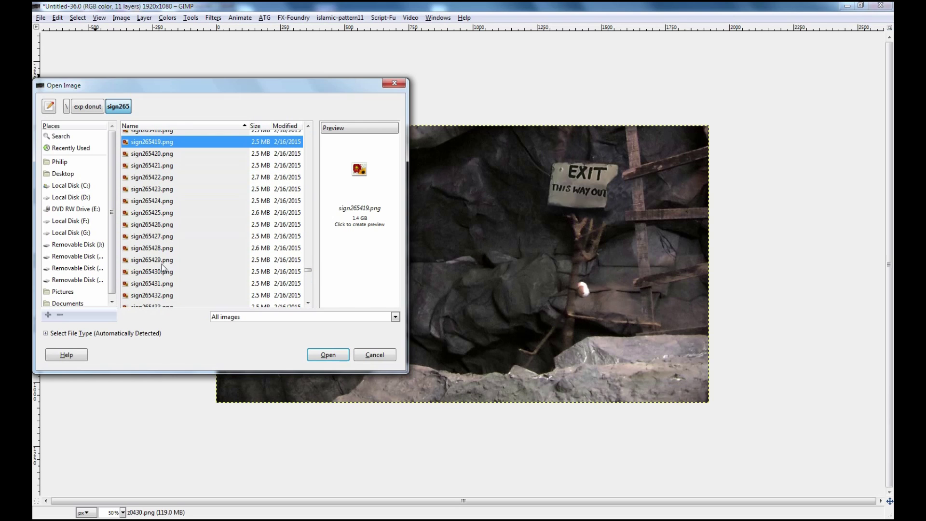
{"action": "left_click", "coordinate": [160, 265], "text": "shift"}
{"action": "left_click", "coordinate": [322, 356]}
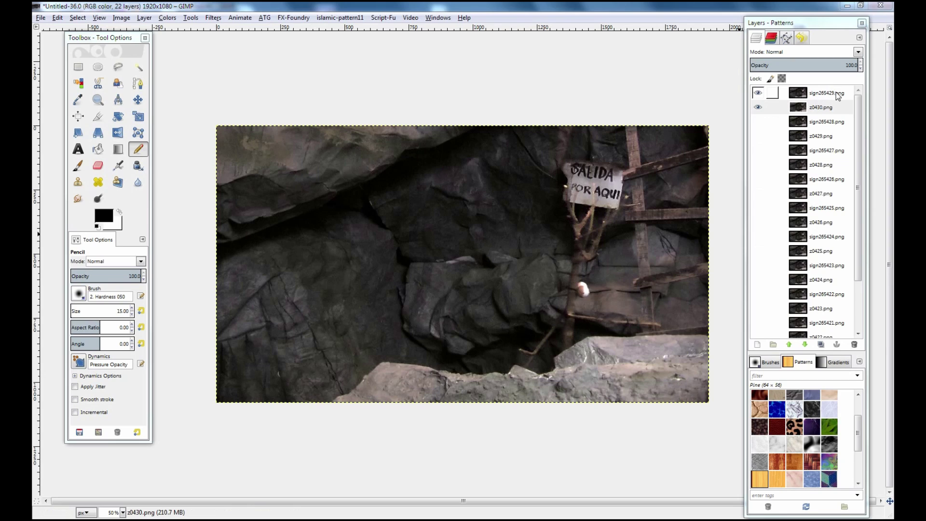
Toggle the visibility of the sign265429.png layer to compare the original Spanish sign with the EXIT sign in z0430.png
{"action": "left_click", "coordinate": [759, 93]}
{"action": "left_click", "coordinate": [759, 93]}
{"action": "left_click", "coordinate": [760, 93]}
{"action": "left_click", "coordinate": [759, 94]}
{"action": "left_click", "coordinate": [759, 94]}
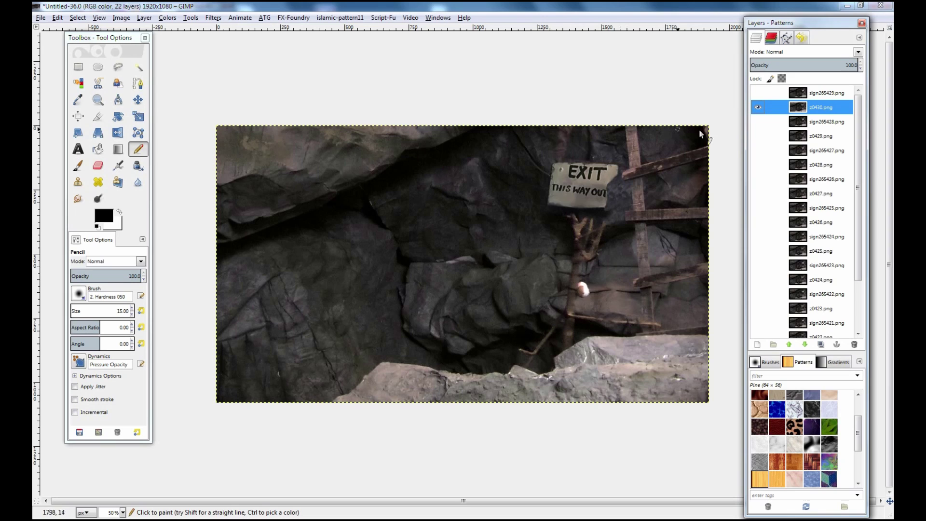
{"action": "left_click", "coordinate": [760, 94]}
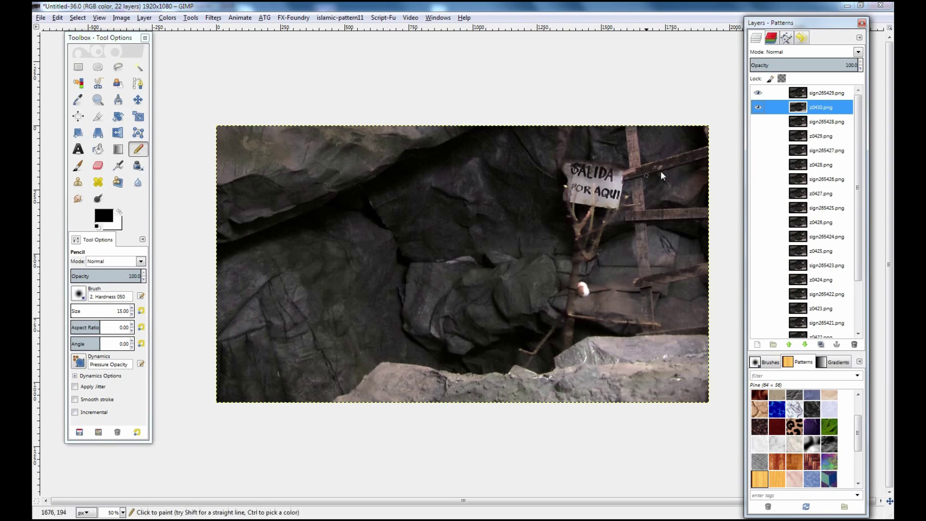
Turn on the Quick Mask with the sign265429.png layer selected and erase a short stretch along the left twig below the sign
{"action": "left_click", "coordinate": [820, 94]}
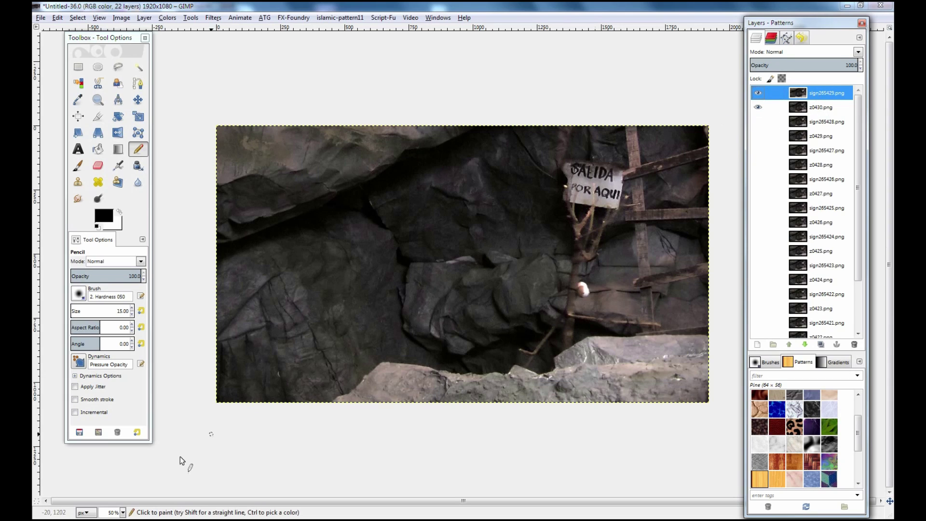
{"action": "left_click", "coordinate": [38, 501]}
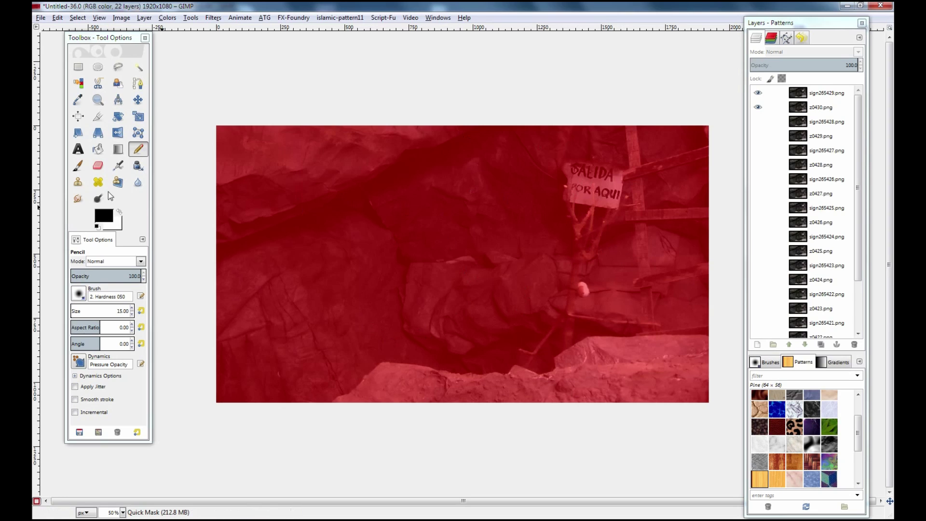
{"action": "left_click", "coordinate": [98, 166]}
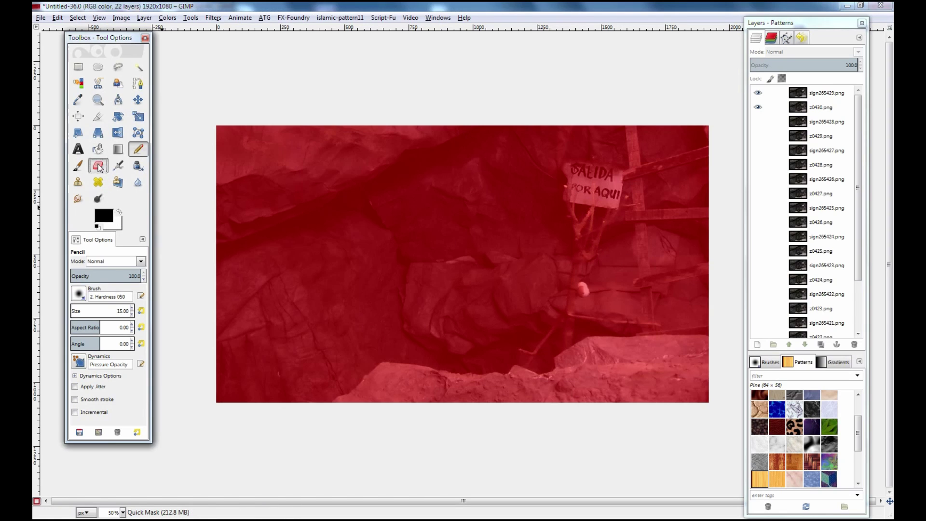
{"action": "left_click_drag", "start_coordinate": [574, 212], "coordinate": [575, 221]}
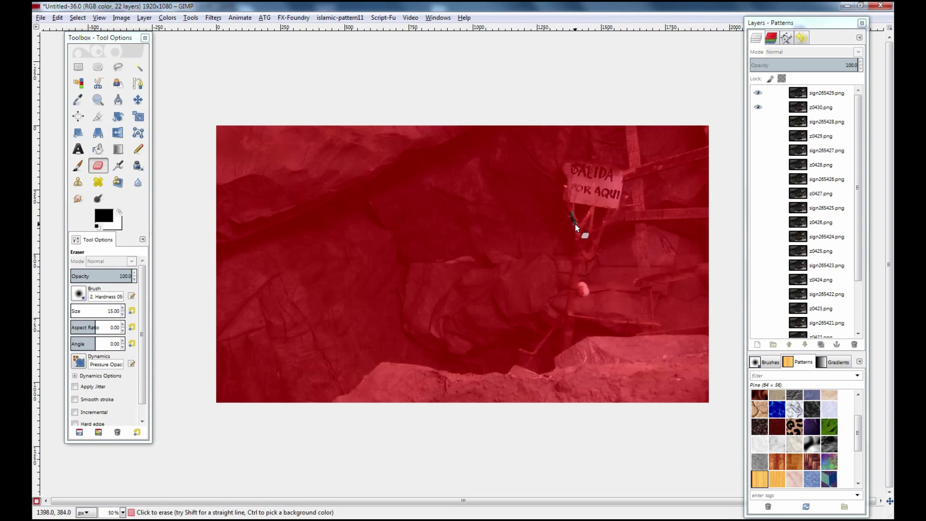
{"action": "left_click", "coordinate": [120, 213]}
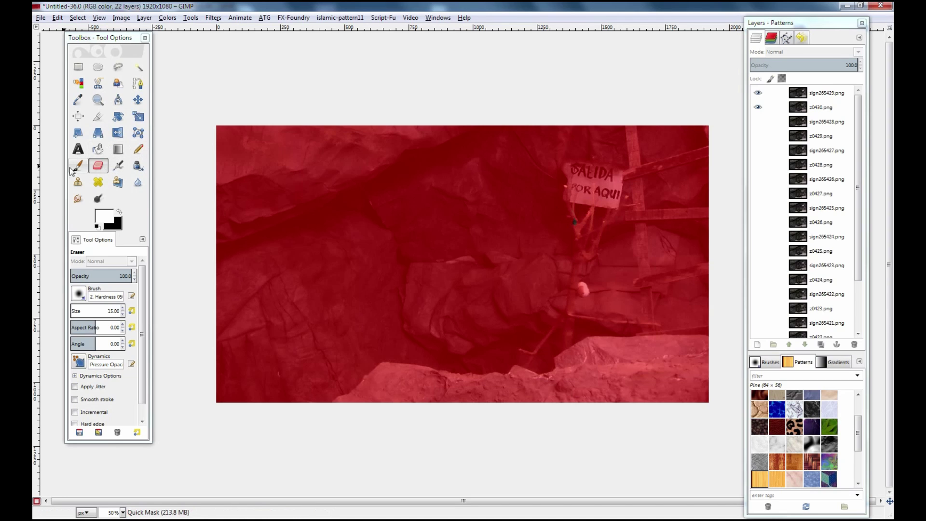
{"action": "left_click", "coordinate": [97, 167]}
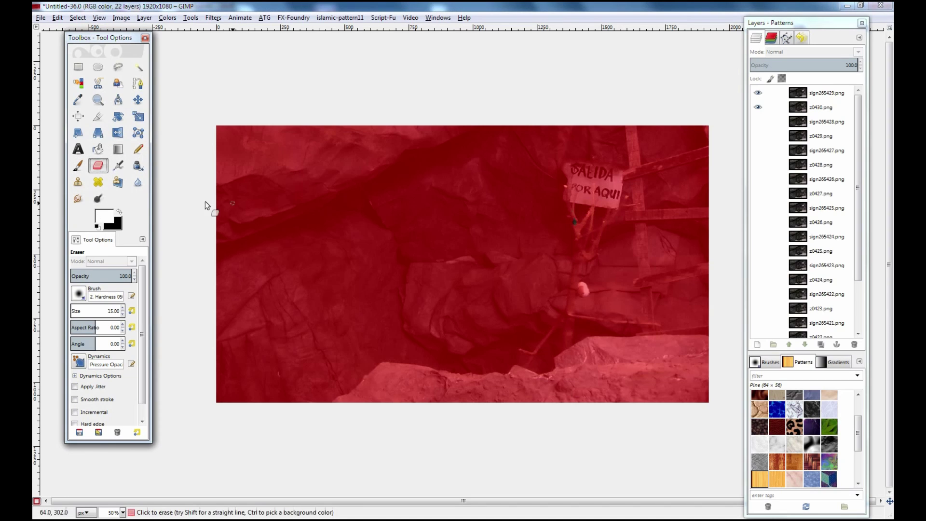
{"action": "left_click", "coordinate": [119, 212]}
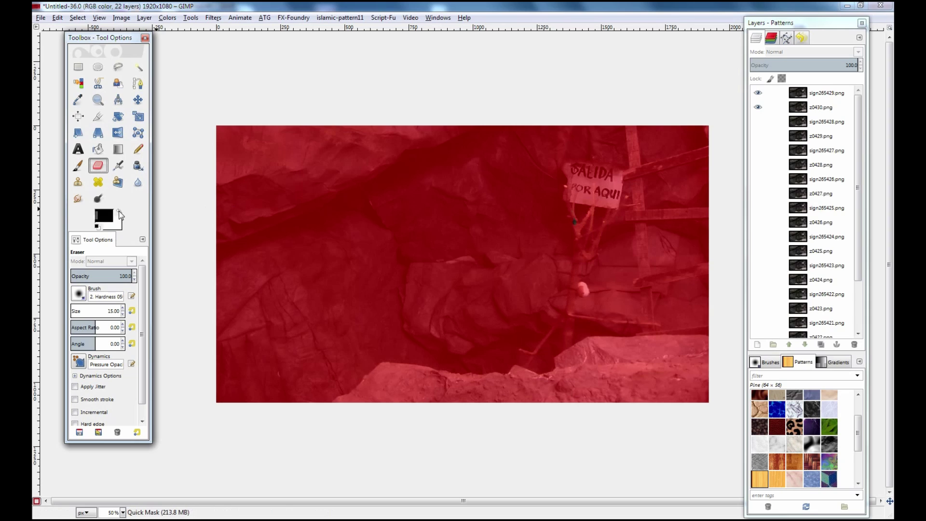
{"action": "left_click", "coordinate": [576, 223]}
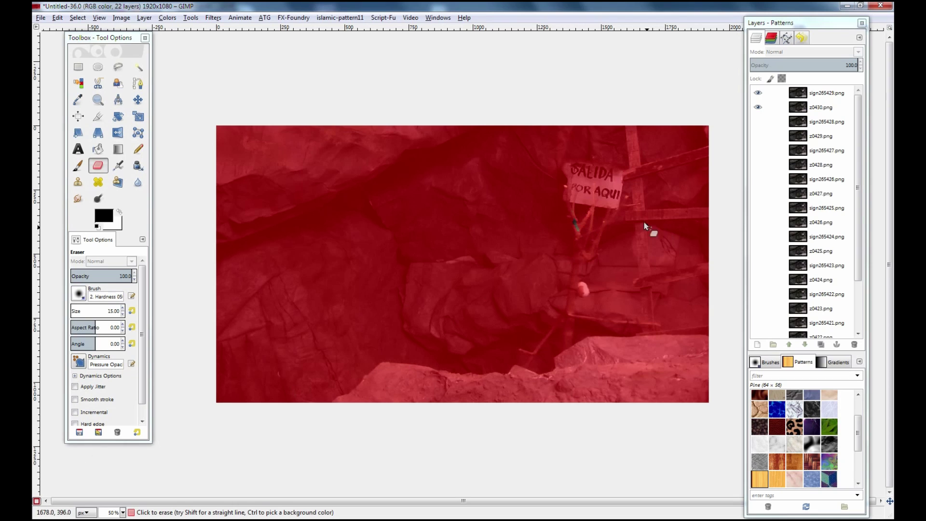
Convert the Quick Mask to a selection, invert it, and turn the Quick Mask back on
{"action": "left_click", "coordinate": [98, 99]}
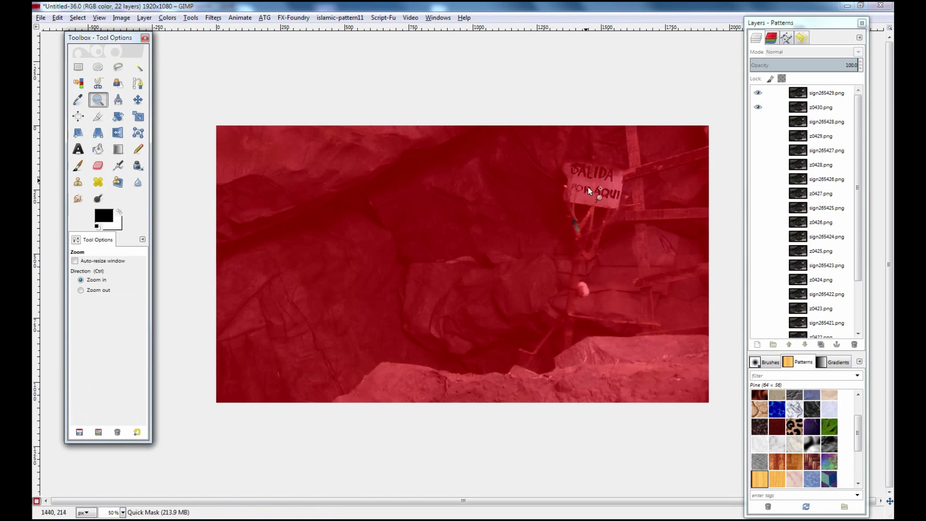
{"action": "left_click", "coordinate": [573, 210]}
{"action": "left_click", "coordinate": [575, 211]}
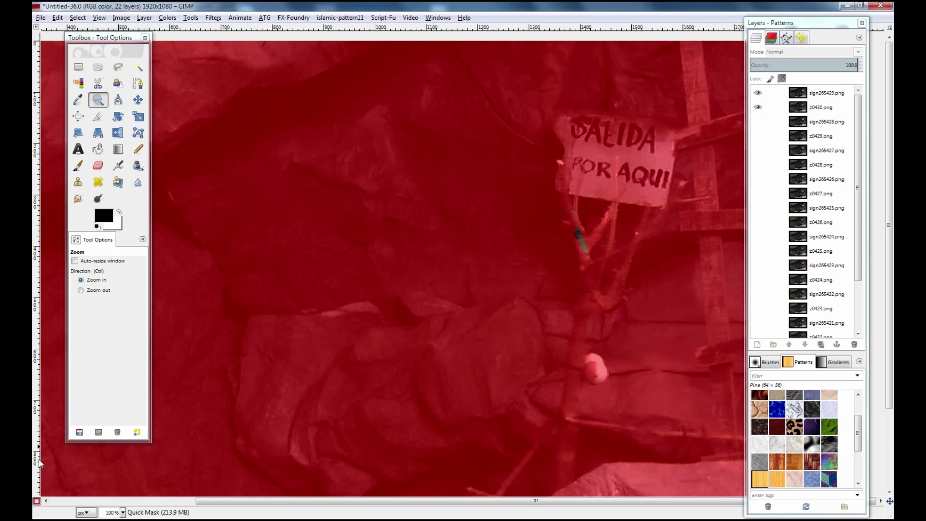
{"action": "left_click", "coordinate": [36, 501]}
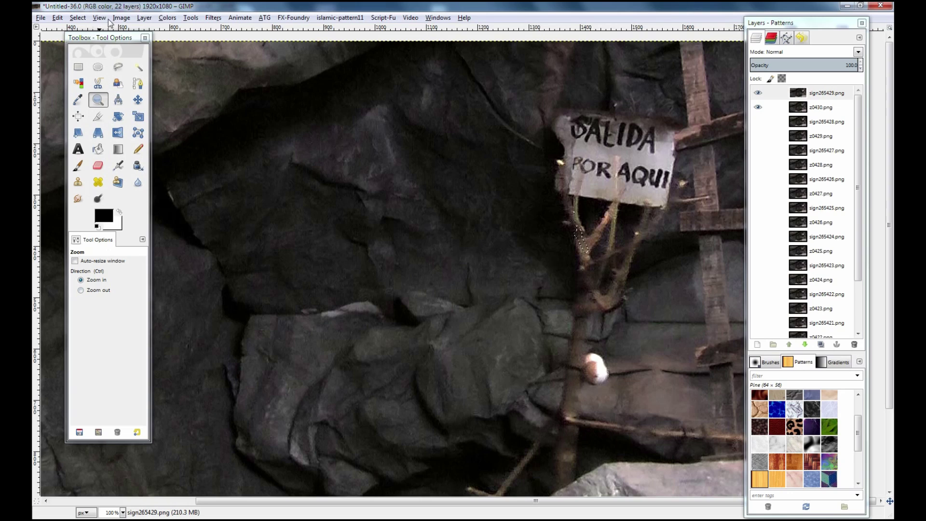
{"action": "left_click", "coordinate": [77, 19]}
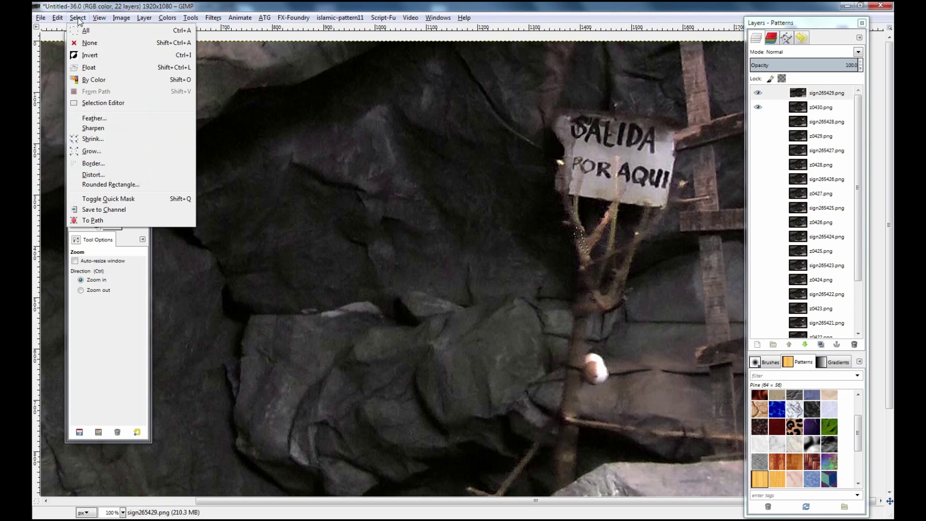
{"action": "left_click", "coordinate": [88, 56]}
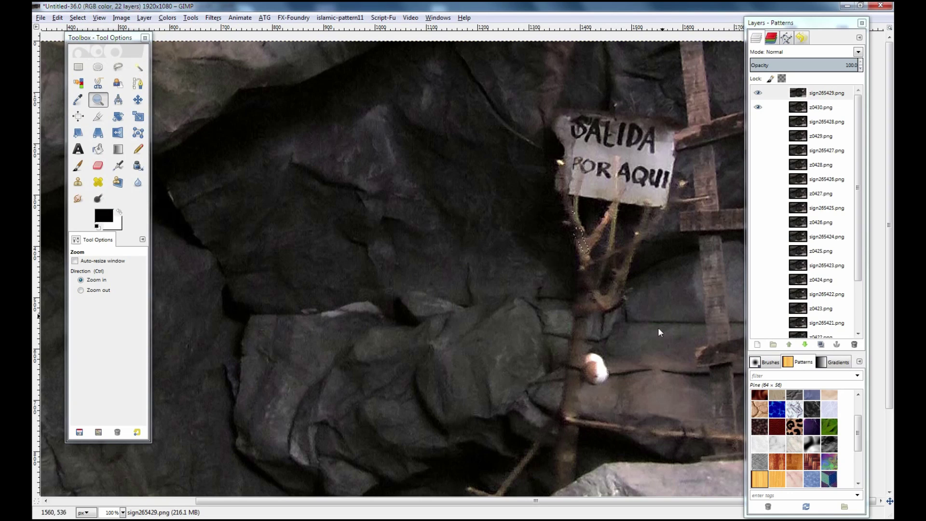
{"action": "left_click", "coordinate": [37, 503]}
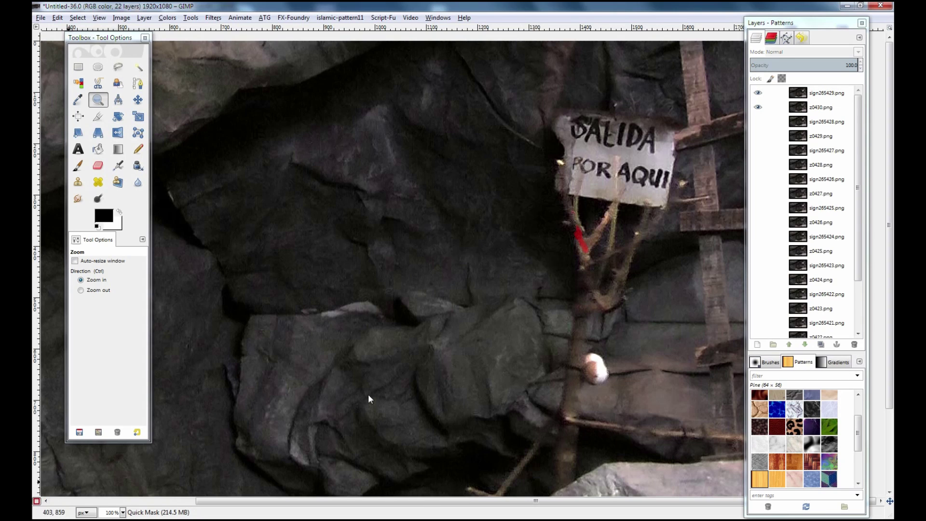
Swap the foreground and background colours and erase with a 15 px eraser to mask the two left twigs over the sign
{"action": "left_click", "coordinate": [98, 165]}
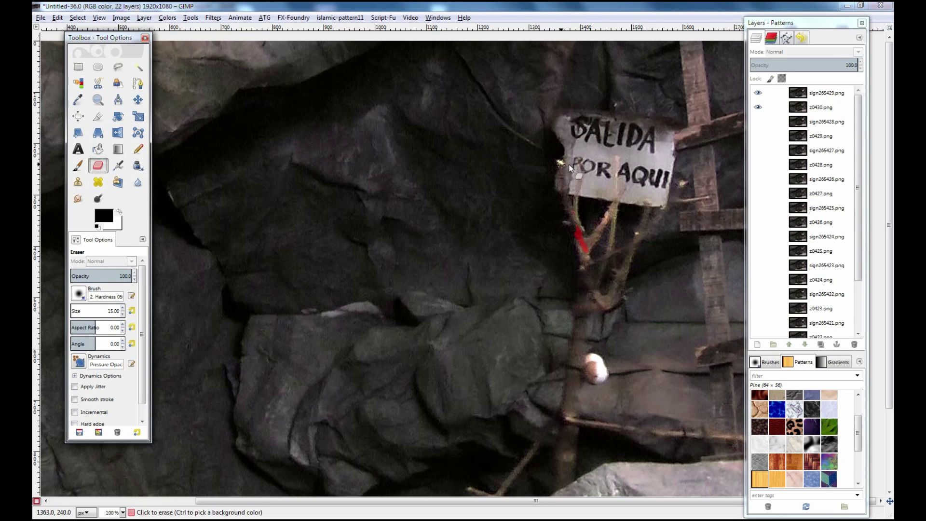
{"action": "left_click", "coordinate": [99, 103]}
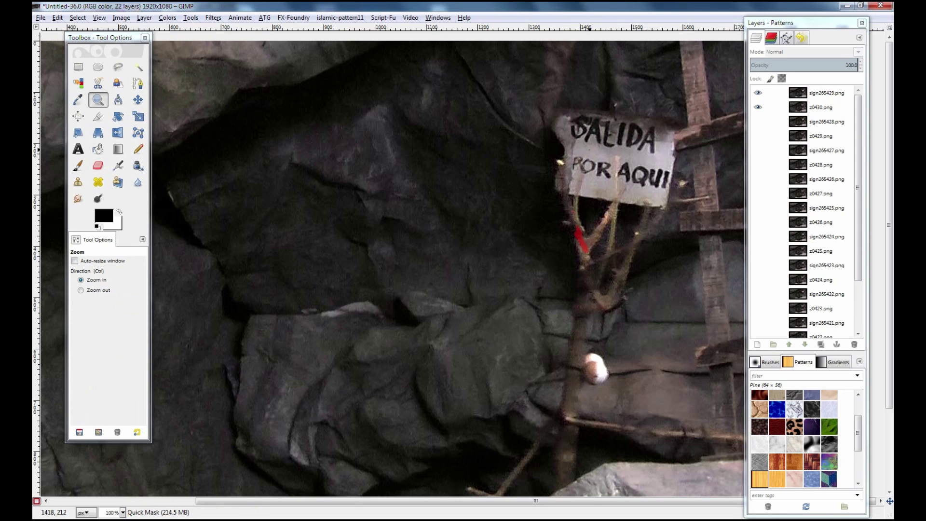
{"action": "left_click", "coordinate": [591, 155]}
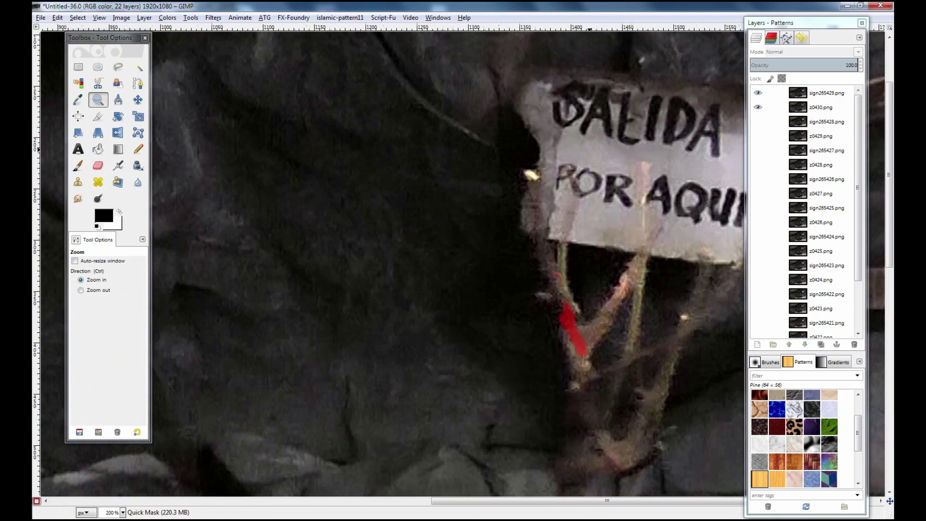
{"action": "left_click", "coordinate": [97, 164]}
{"action": "left_click", "coordinate": [528, 177]}
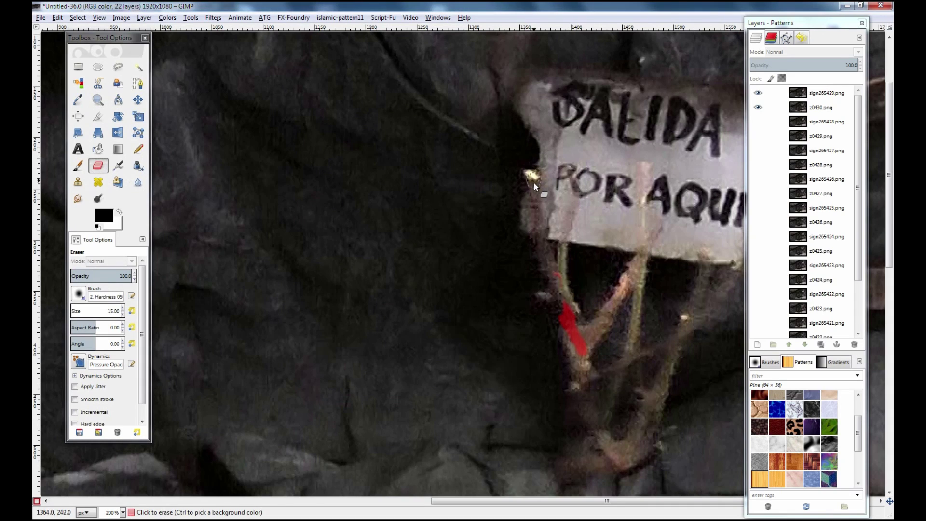
{"action": "left_click", "coordinate": [119, 212]}
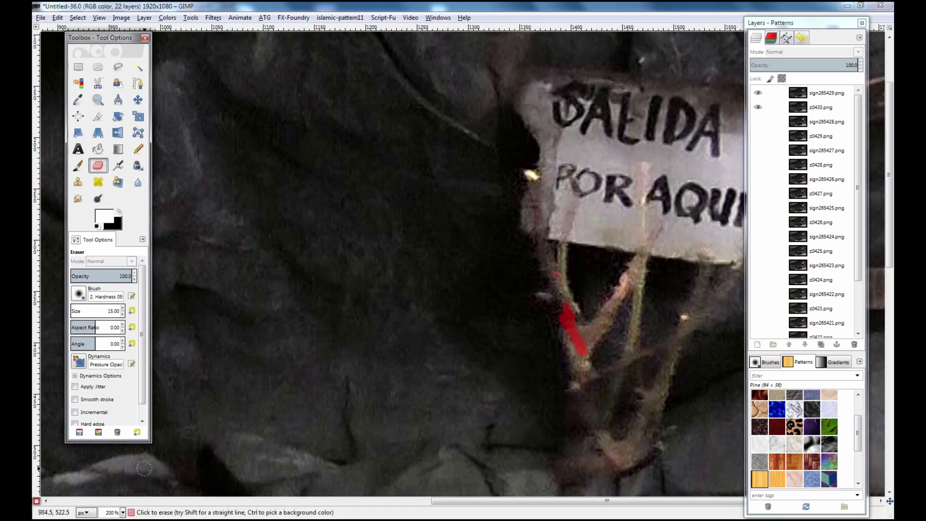
{"action": "left_click_drag", "start_coordinate": [533, 178], "coordinate": [536, 202]}
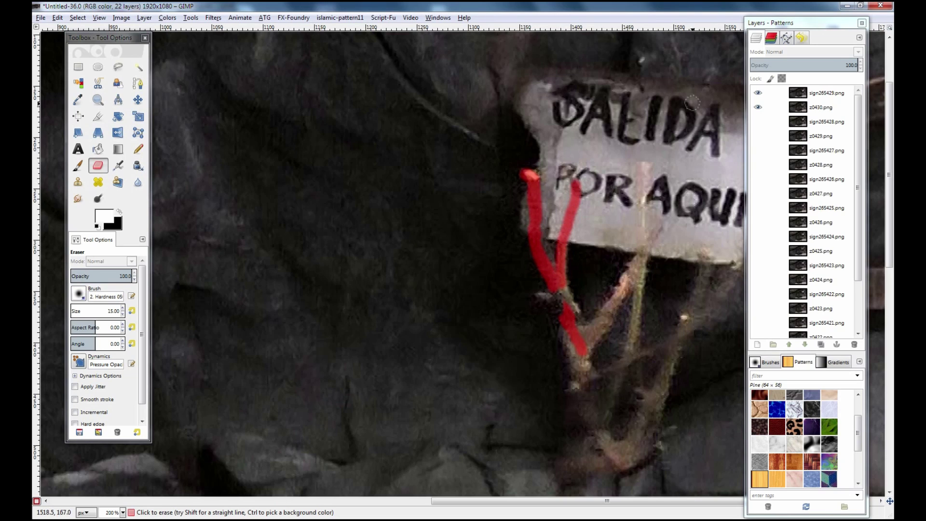
Extend the Quick Mask over the middle and right twigs, including the forks below the sign and the side branch towards the ladder
{"action": "left_click_drag", "start_coordinate": [644, 169], "coordinate": [637, 208]}
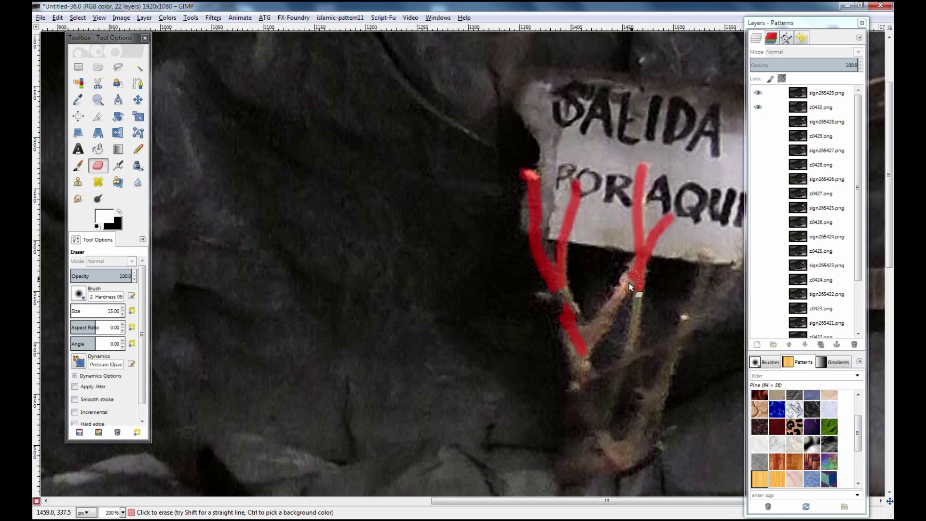
{"action": "left_click_drag", "start_coordinate": [607, 315], "coordinate": [586, 346]}
{"action": "mouse_move", "coordinate": [571, 309]}
{"action": "left_mouse_down"}
{"action": "mouse_move", "coordinate": [561, 291]}
{"action": "mouse_move", "coordinate": [559, 299]}
{"action": "left_mouse_up"}
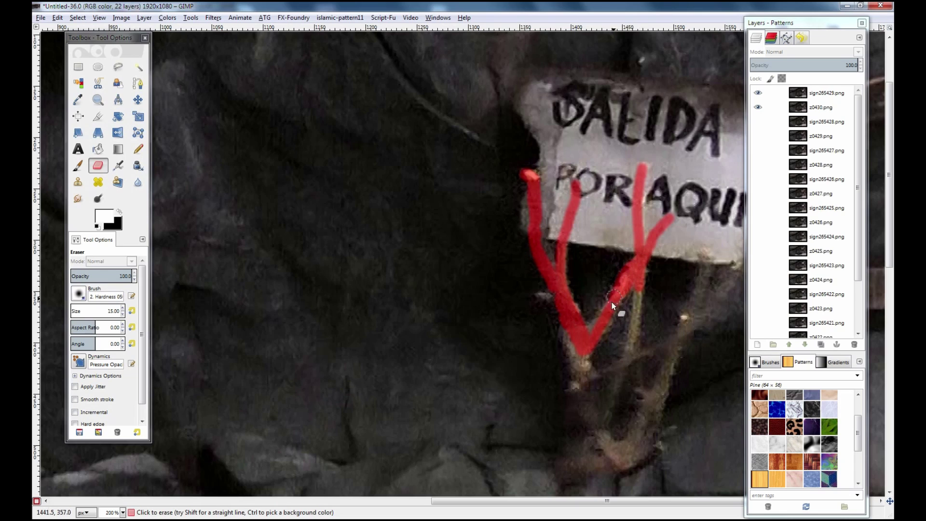
{"action": "left_click_drag", "start_coordinate": [632, 332], "coordinate": [622, 372]}
{"action": "left_click_drag", "start_coordinate": [682, 337], "coordinate": [594, 372]}
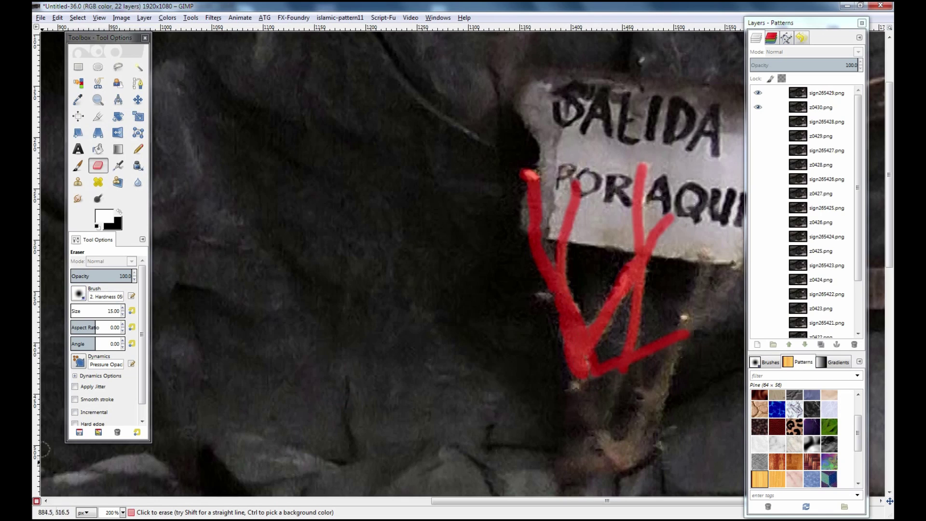
{"action": "left_click_drag", "start_coordinate": [446, 502], "coordinate": [489, 502]}
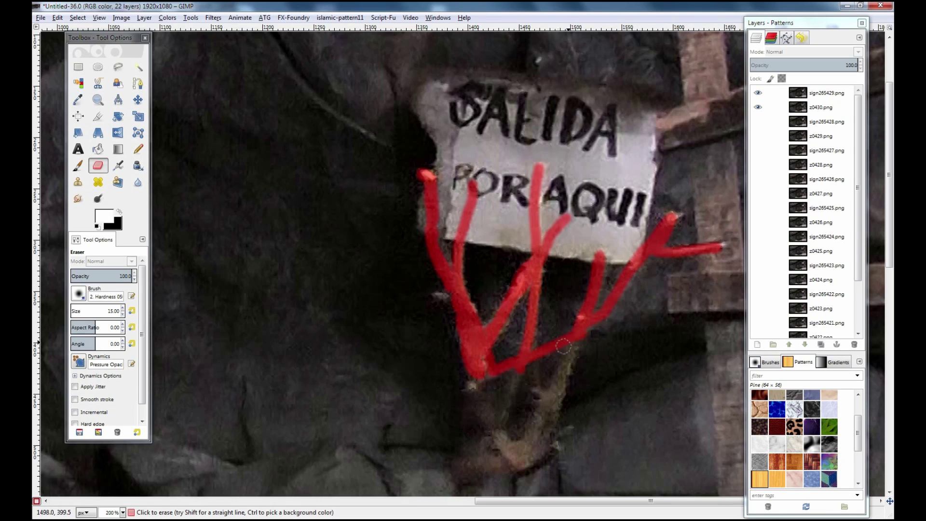
Check the mask against the EXIT sign, convert it to a selection, and clear everything but the twigs from the sign265429.png layer
{"action": "left_click", "coordinate": [758, 92]}
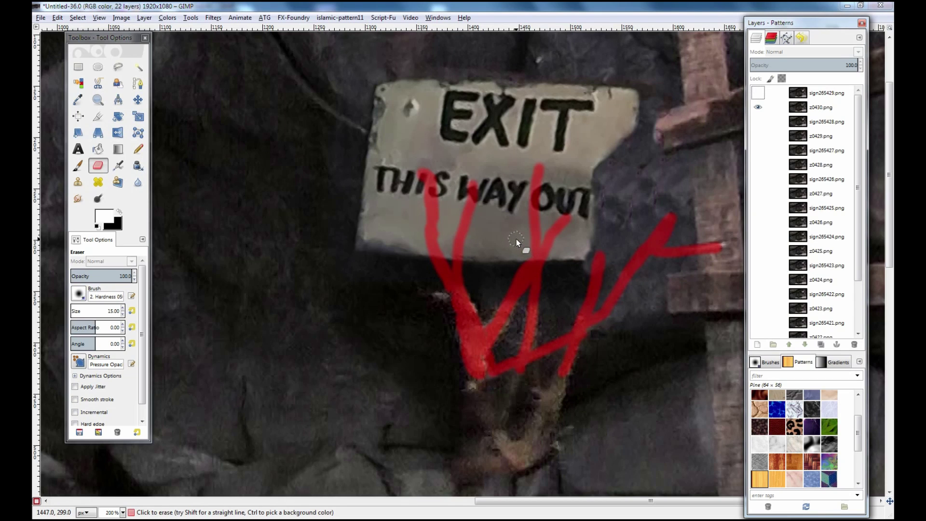
{"action": "left_click", "coordinate": [36, 502]}
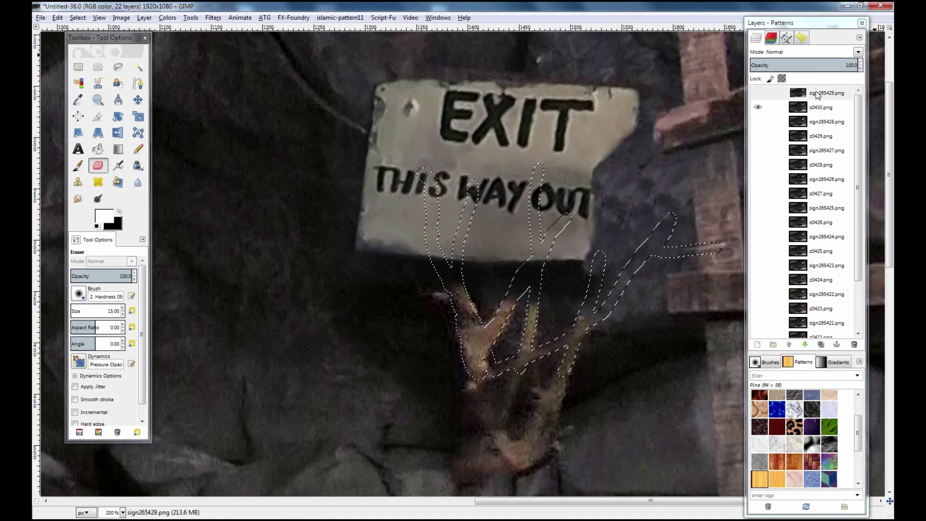
{"action": "left_click", "coordinate": [758, 93]}
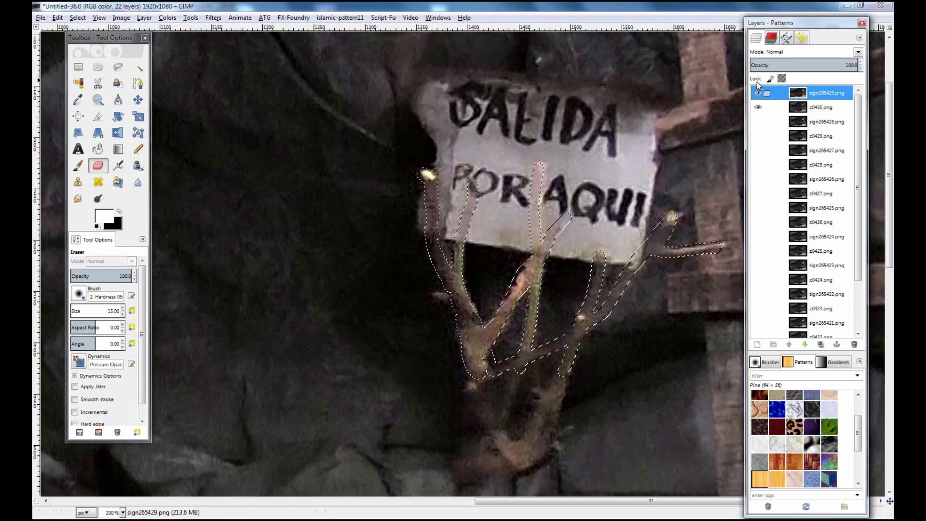
{"action": "key", "text": "Delete"}
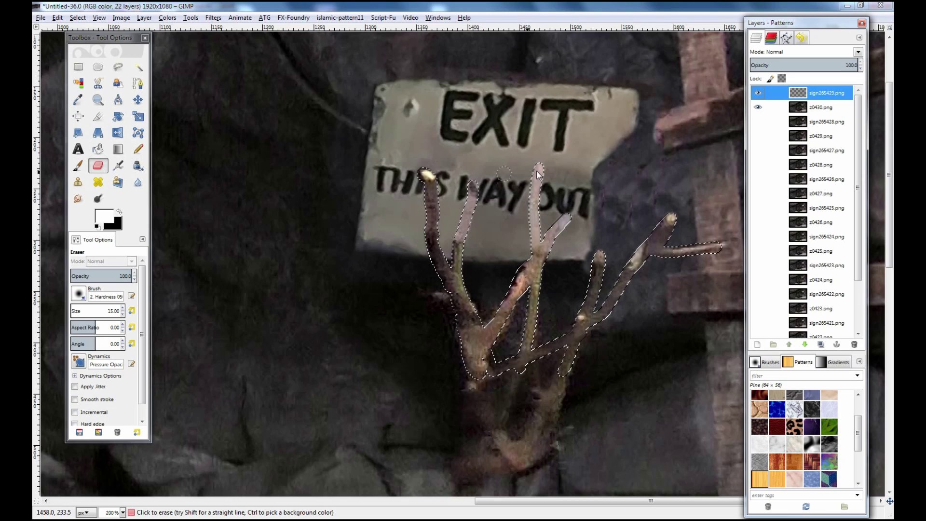
Invert the selection and darken the pale twigs over the EXIT sign with the Burn tool on midtones at exposure 50
{"action": "left_click", "coordinate": [77, 18]}
{"action": "left_click", "coordinate": [89, 55]}
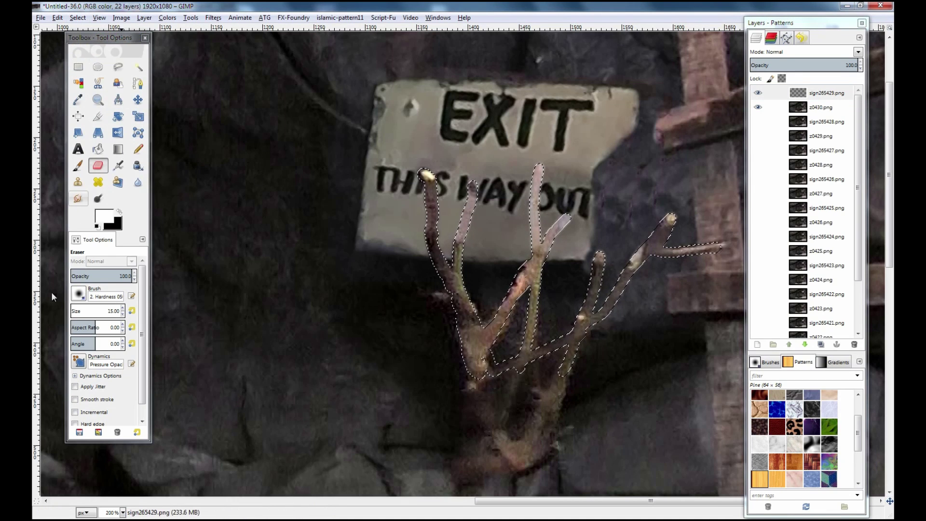
{"action": "left_click", "coordinate": [98, 199]}
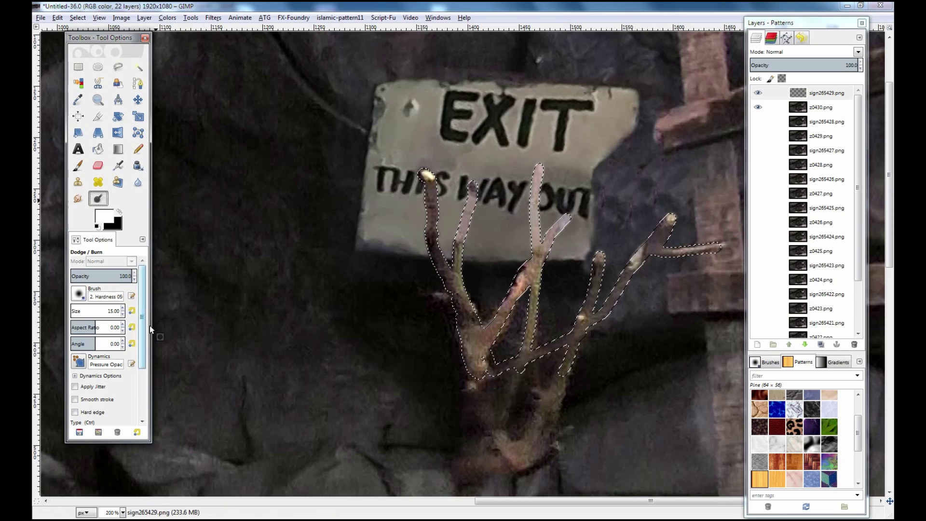
{"action": "scroll", "coordinate": [141, 323], "scroll_direction": "down", "scroll_amount": 3}
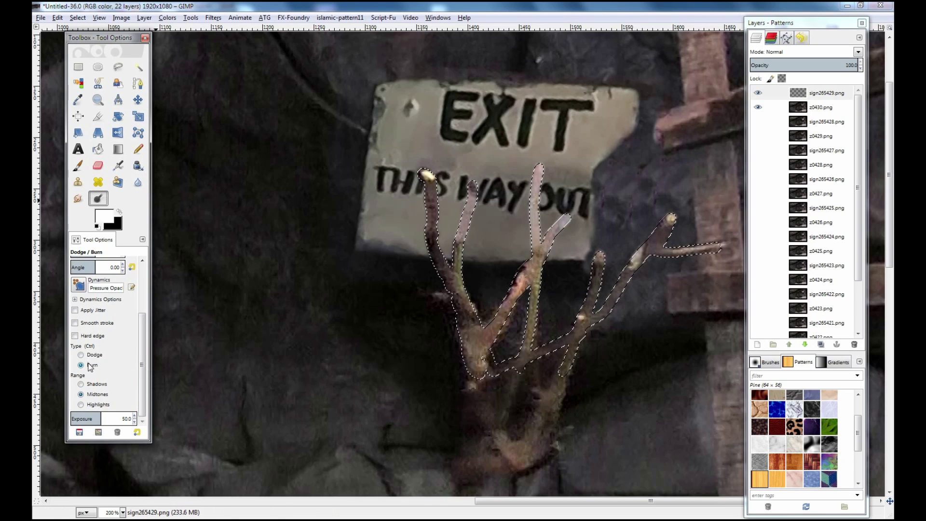
{"action": "mouse_move", "coordinate": [471, 190]}
{"action": "left_mouse_down"}
{"action": "mouse_move", "coordinate": [457, 242]}
{"action": "mouse_move", "coordinate": [473, 188]}
{"action": "left_mouse_up"}
{"action": "left_click_drag", "start_coordinate": [463, 224], "coordinate": [473, 189]}
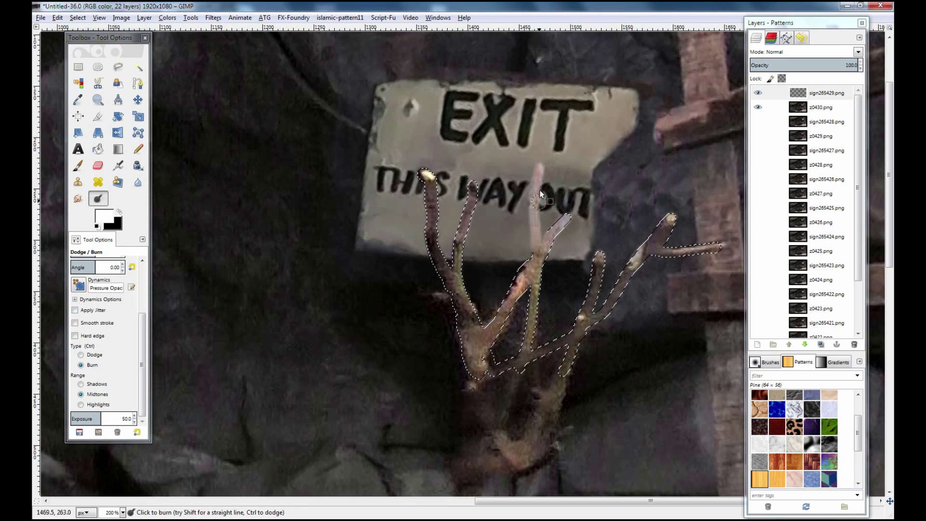
{"action": "mouse_move", "coordinate": [537, 242]}
{"action": "left_mouse_down"}
{"action": "mouse_move", "coordinate": [536, 217]}
{"action": "mouse_move", "coordinate": [536, 244]}
{"action": "mouse_move", "coordinate": [533, 228]}
{"action": "left_mouse_up"}
{"action": "mouse_move", "coordinate": [535, 181]}
{"action": "left_mouse_down"}
{"action": "mouse_move", "coordinate": [538, 169]}
{"action": "mouse_move", "coordinate": [547, 241]}
{"action": "mouse_move", "coordinate": [568, 215]}
{"action": "mouse_move", "coordinate": [546, 242]}
{"action": "left_mouse_up"}
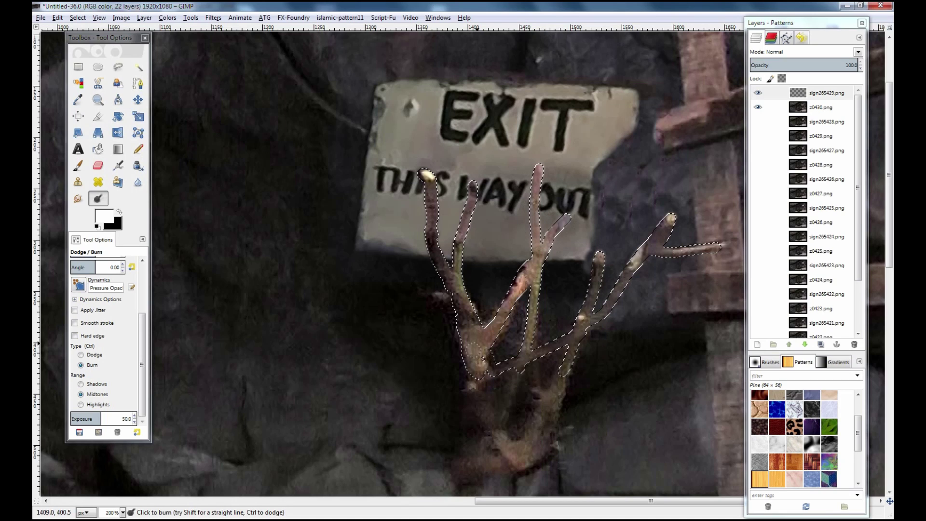
Clear the selection around the twigs with the Rectangle Select tool
{"action": "left_click", "coordinate": [78, 67]}
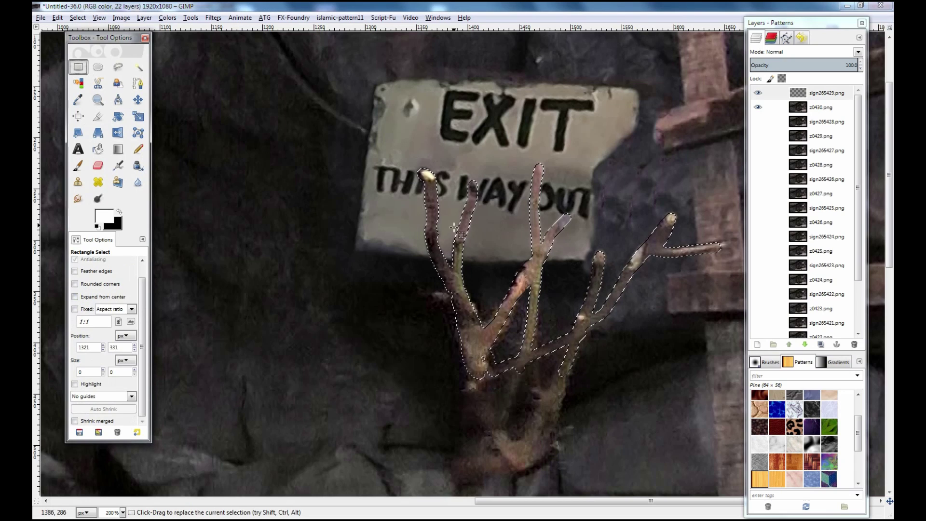
{"action": "left_click_drag", "start_coordinate": [413, 227], "coordinate": [734, 382]}
{"action": "left_click", "coordinate": [388, 202]}
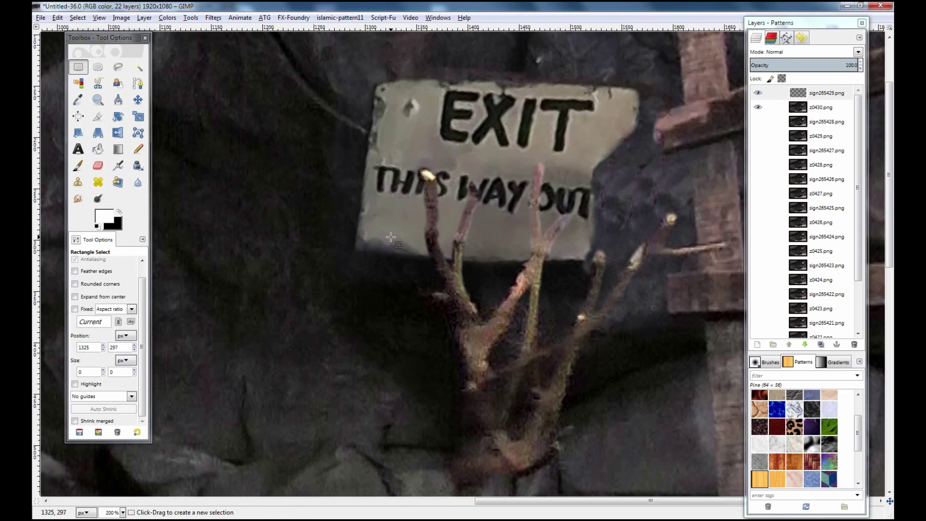
Check the composite at a smaller scale and merge the sign265429.png layer down into z0430.png
{"action": "left_click", "coordinate": [97, 100]}
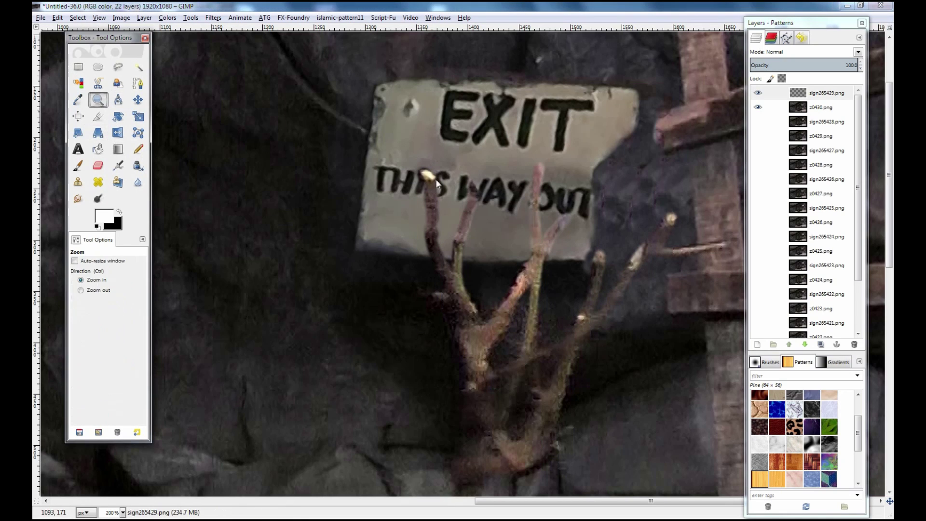
{"action": "left_click", "coordinate": [558, 219]}
{"action": "left_click", "coordinate": [554, 210]}
{"action": "left_click", "coordinate": [555, 222]}
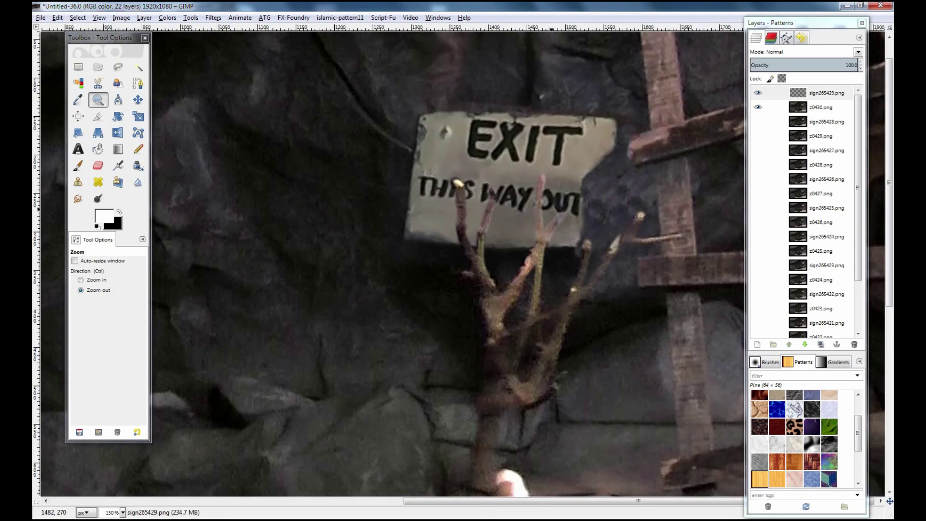
{"action": "left_click", "coordinate": [562, 256]}
{"action": "left_click", "coordinate": [571, 297]}
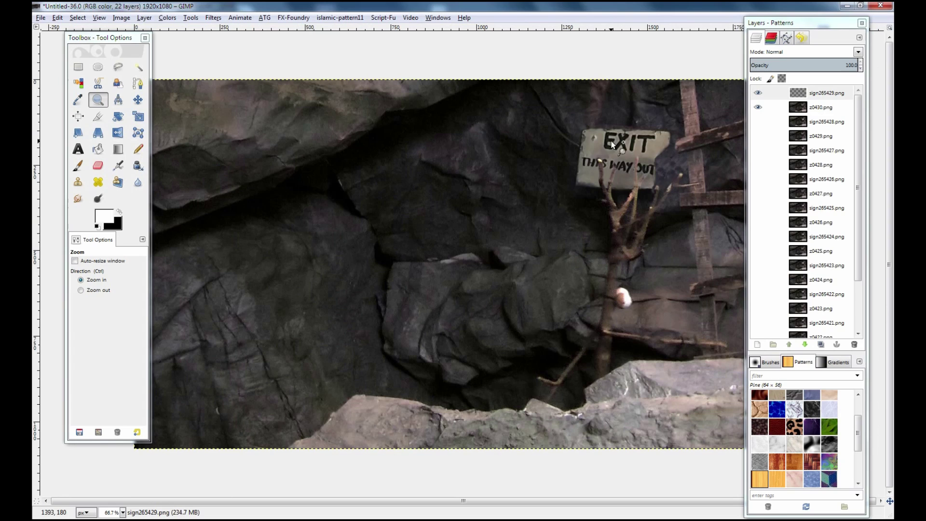
{"action": "left_click", "coordinate": [820, 95]}
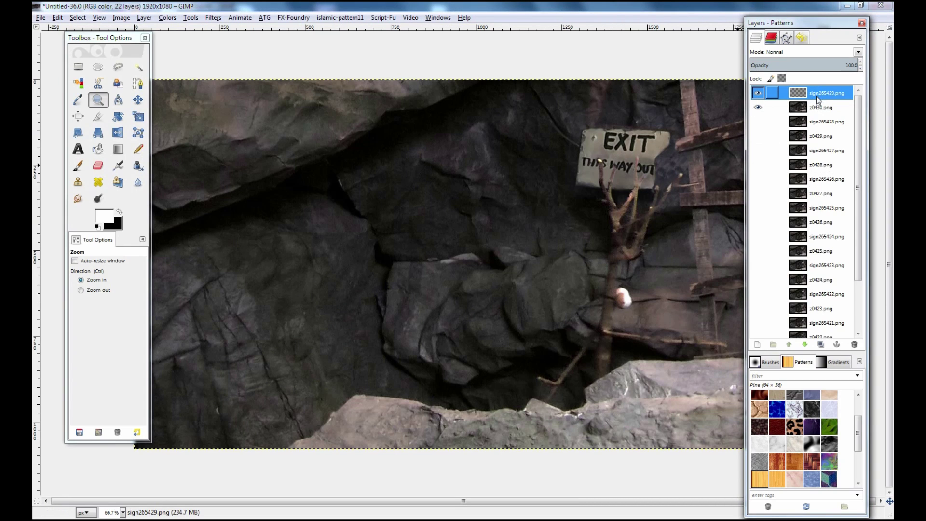
{"action": "right_click", "coordinate": [820, 95]}
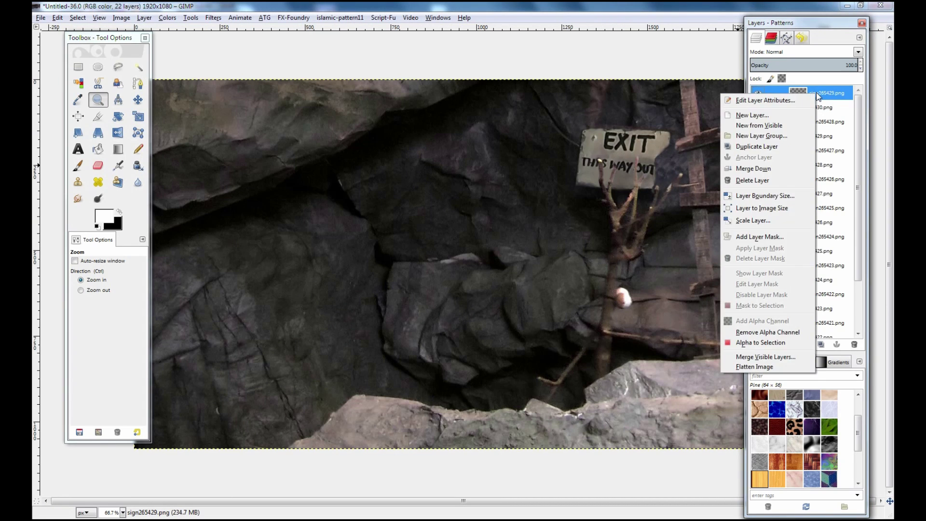
{"action": "left_click", "coordinate": [755, 169]}
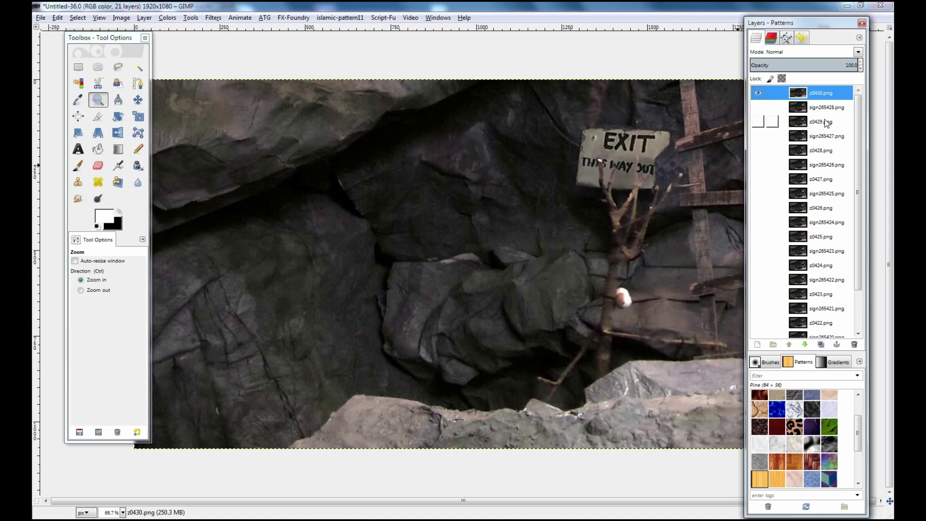
Rename the merged layer to z0430 by removing its file extension
{"action": "double_click", "coordinate": [831, 95]}
{"action": "left_click", "coordinate": [836, 93]}
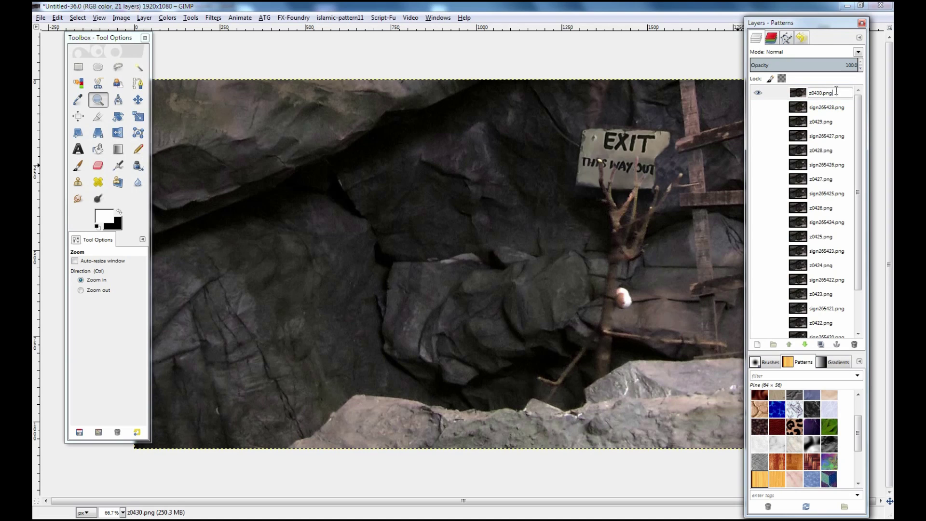
{"action": "key", "text": "BackSpace"}
{"action": "key", "text": "BackSpace"}
{"action": "key", "text": "Return"}
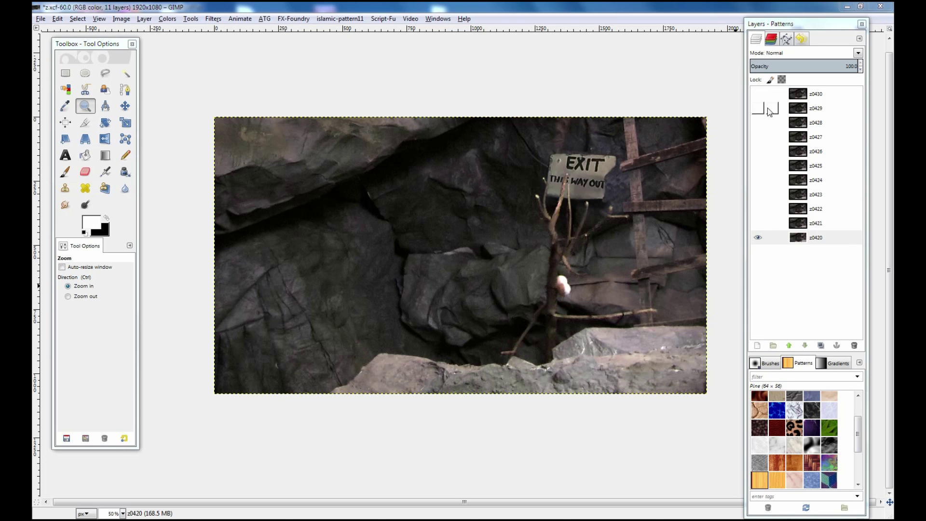
Make layers z0421 through z0430 visible one after another, from the lowest up, to preview the EXIT sign frames
{"action": "left_click", "coordinate": [755, 216]}
{"action": "left_click", "coordinate": [756, 221]}
{"action": "left_click", "coordinate": [757, 209]}
{"action": "left_click", "coordinate": [758, 194]}
{"action": "left_click", "coordinate": [758, 180]}
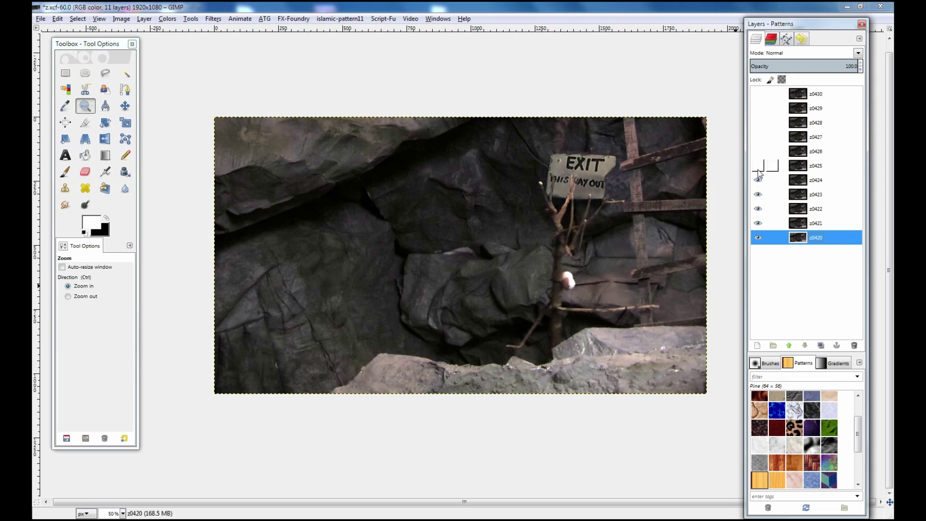
{"action": "left_click", "coordinate": [758, 165]}
{"action": "left_click", "coordinate": [758, 151]}
{"action": "left_click", "coordinate": [758, 137]}
{"action": "left_click", "coordinate": [758, 123]}
{"action": "left_click", "coordinate": [758, 108]}
{"action": "left_click", "coordinate": [758, 93]}
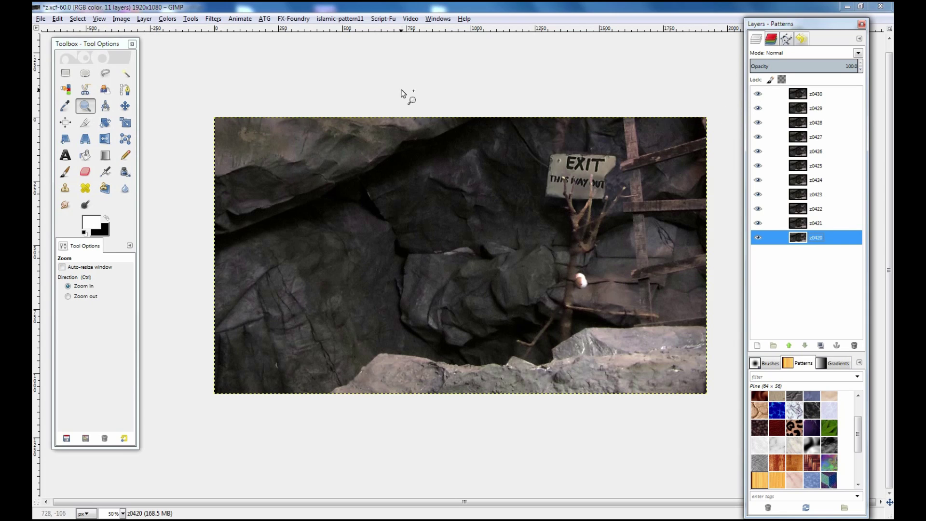
{"action": "left_click", "coordinate": [41, 19]}
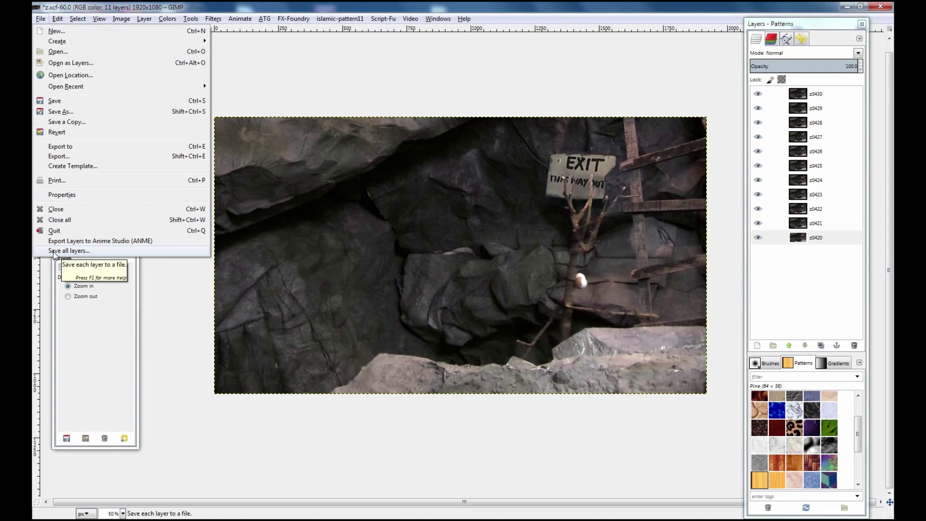
{"action": "left_click", "coordinate": [86, 251]}
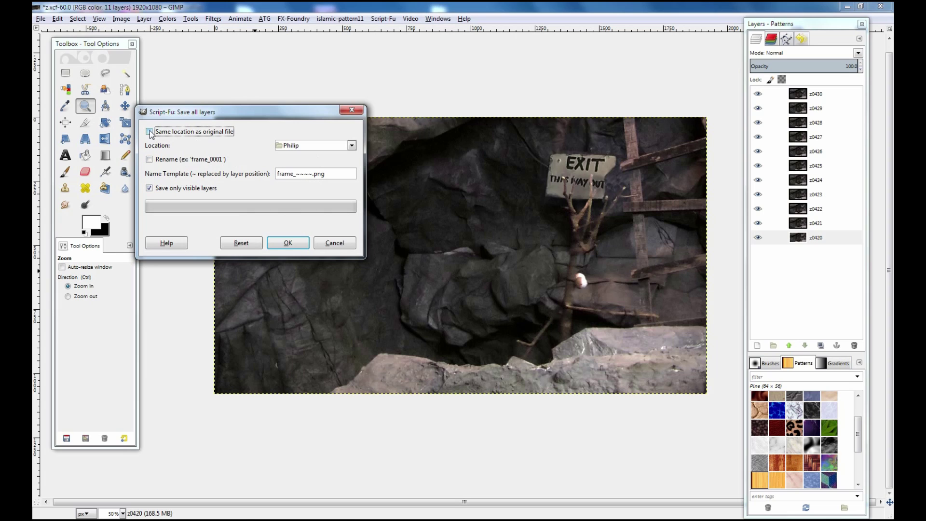
{"action": "left_click", "coordinate": [352, 145]}
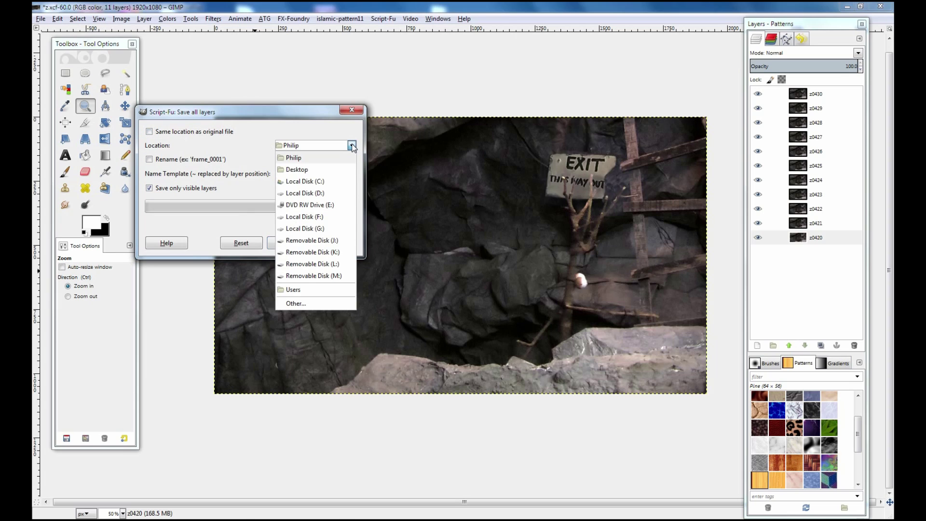
{"action": "left_click", "coordinate": [301, 304]}
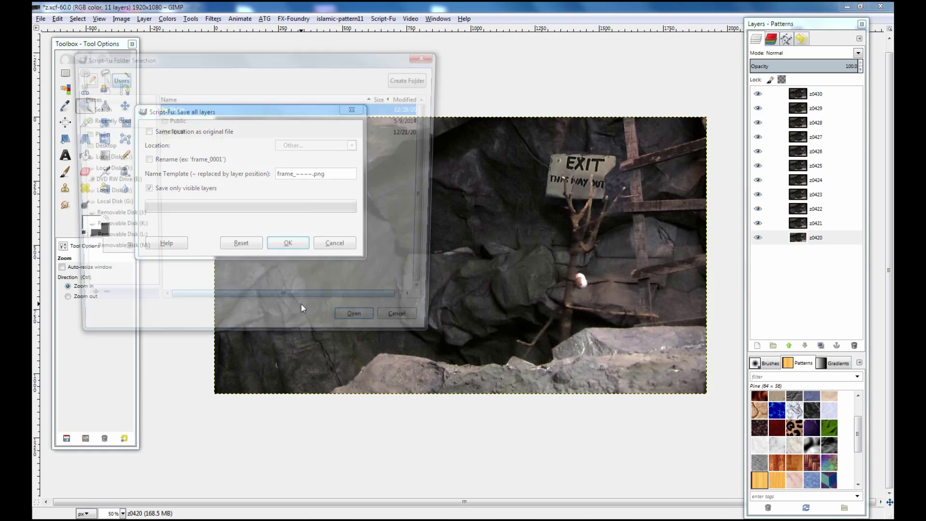
{"action": "left_click", "coordinate": [109, 205]}
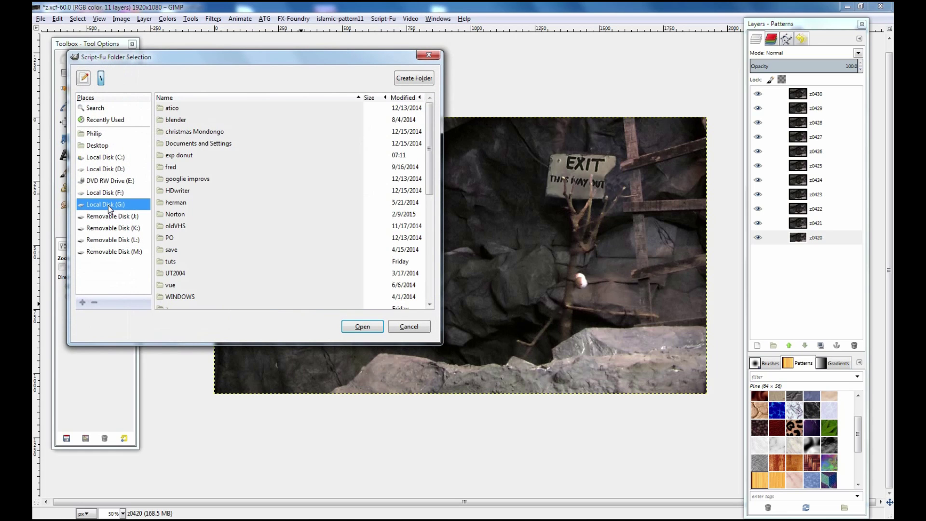
{"action": "left_click_drag", "start_coordinate": [430, 185], "coordinate": [430, 290]}
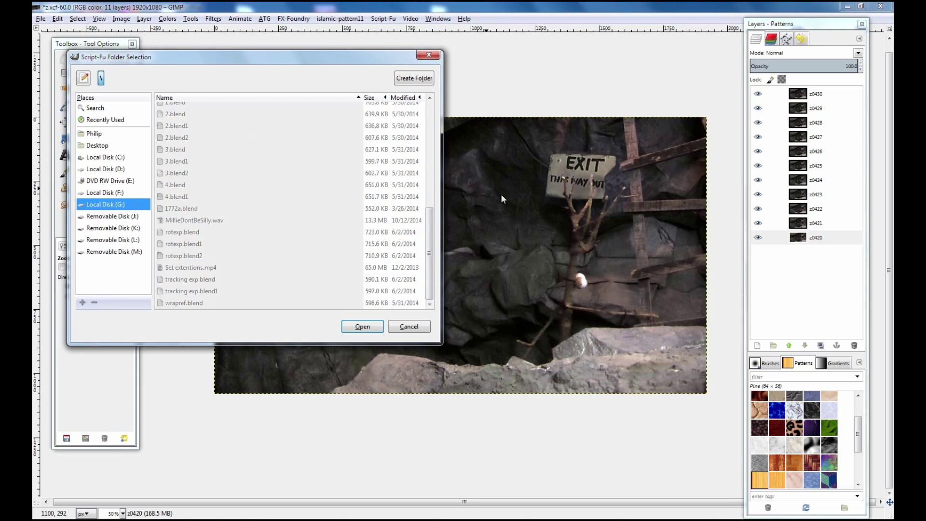
{"action": "left_click_drag", "start_coordinate": [430, 241], "coordinate": [431, 199]}
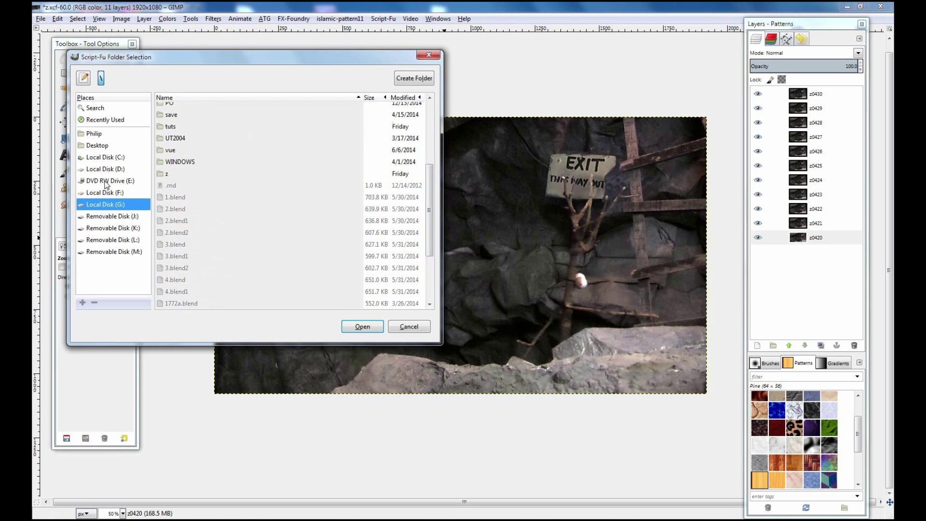
{"action": "double_click", "coordinate": [160, 175]}
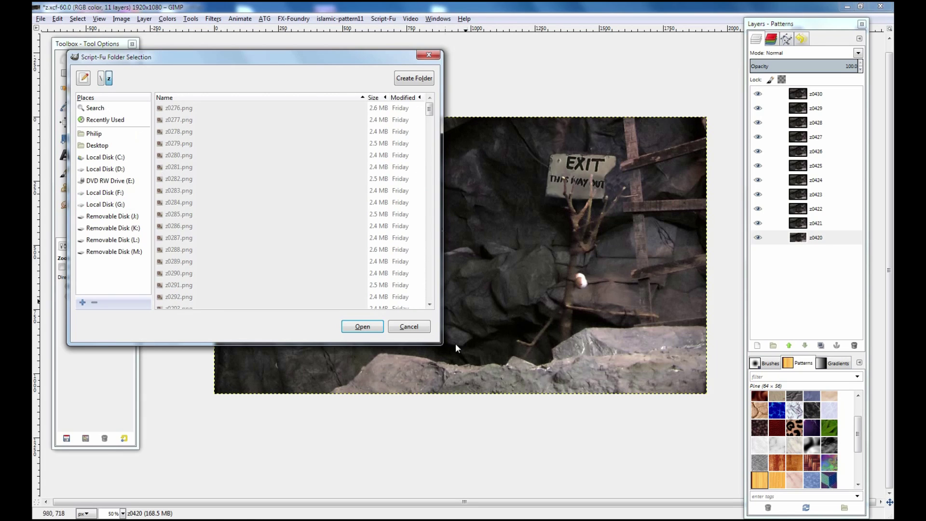
{"action": "left_click", "coordinate": [362, 327]}
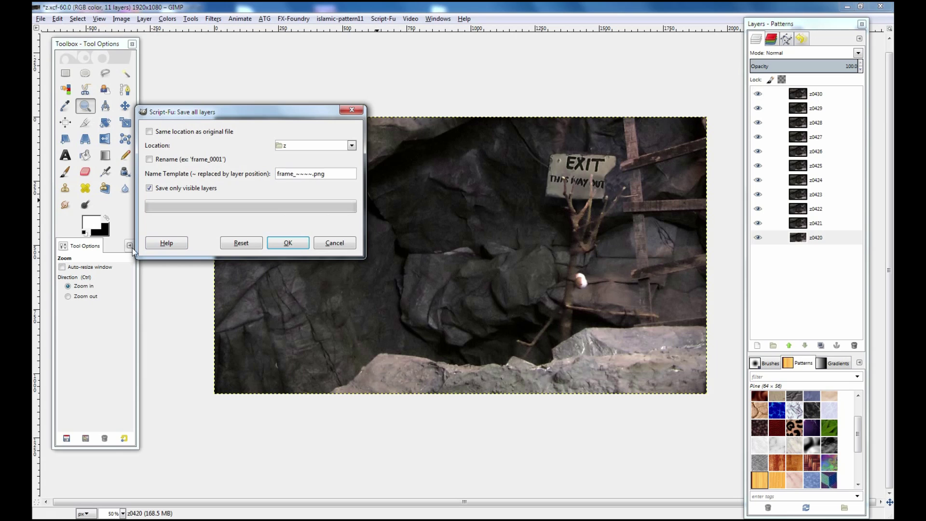
{"action": "left_click", "coordinate": [353, 111]}
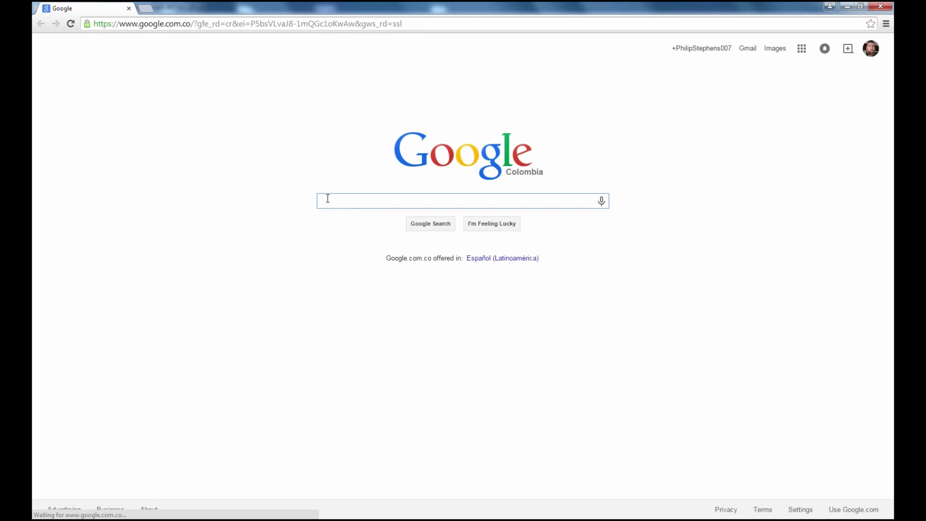
Search Google in the web browser for sg-save-all-layers.scm, open the uam.es result and copy the entire script
{"action": "type", "text": "sg-save-all-layers.scm"}
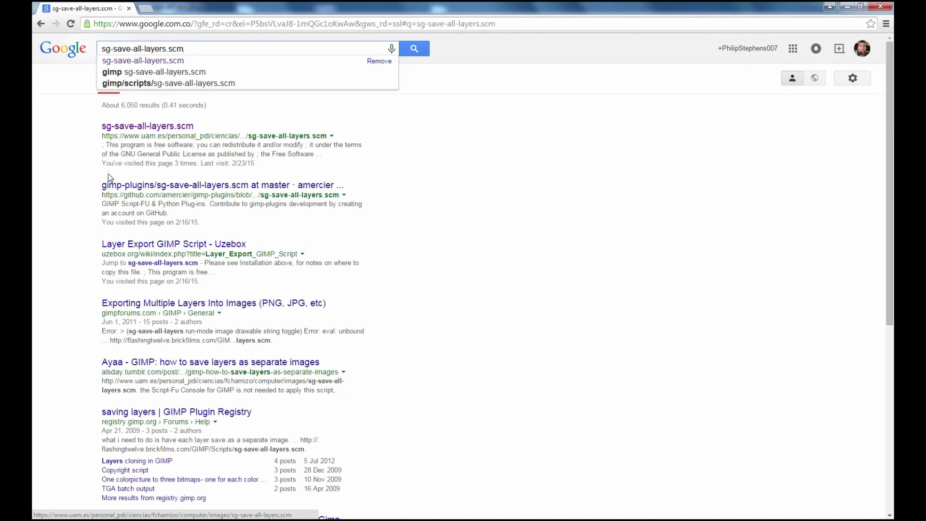
{"action": "left_click", "coordinate": [134, 127]}
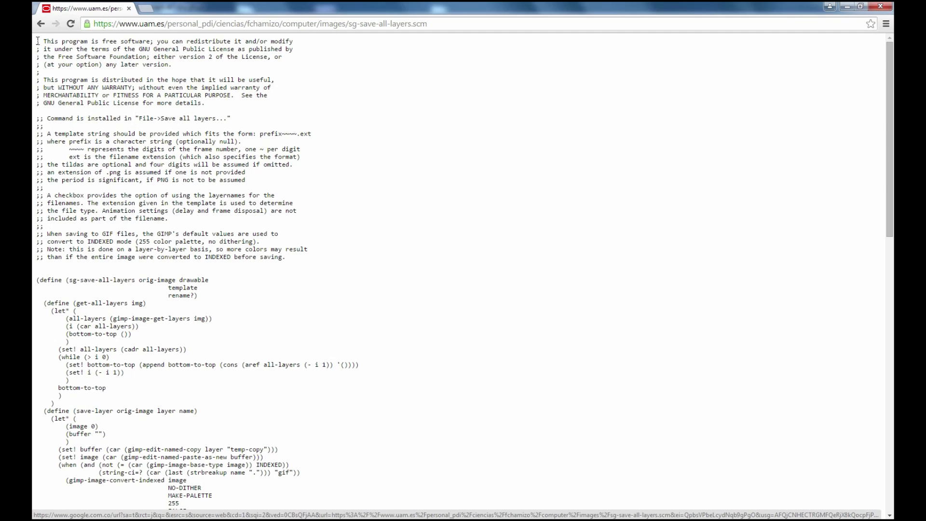
{"action": "left_click_drag", "start_coordinate": [38, 41], "coordinate": [243, 516]}
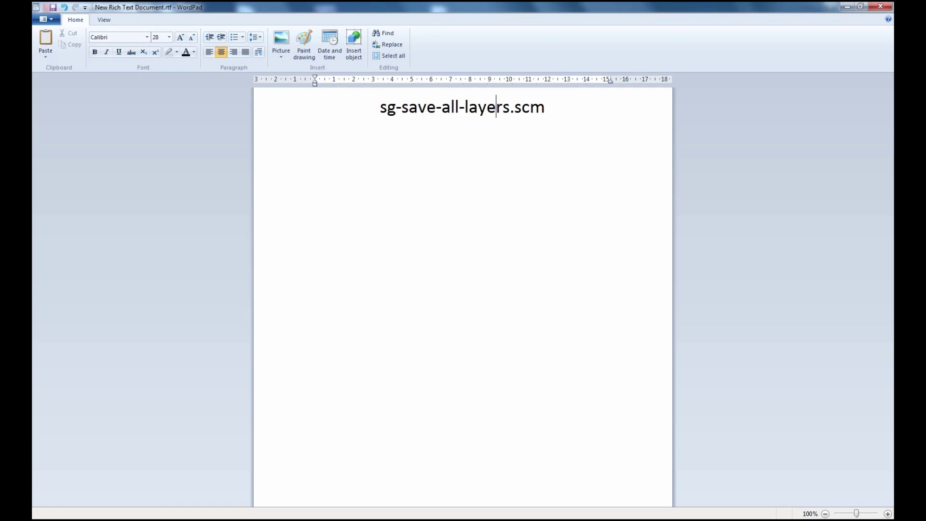
Switch to WordPad and replace the heading text in New Rich Text Document.rtf with the copied script
{"action": "left_click_drag", "start_coordinate": [556, 113], "coordinate": [356, 108]}
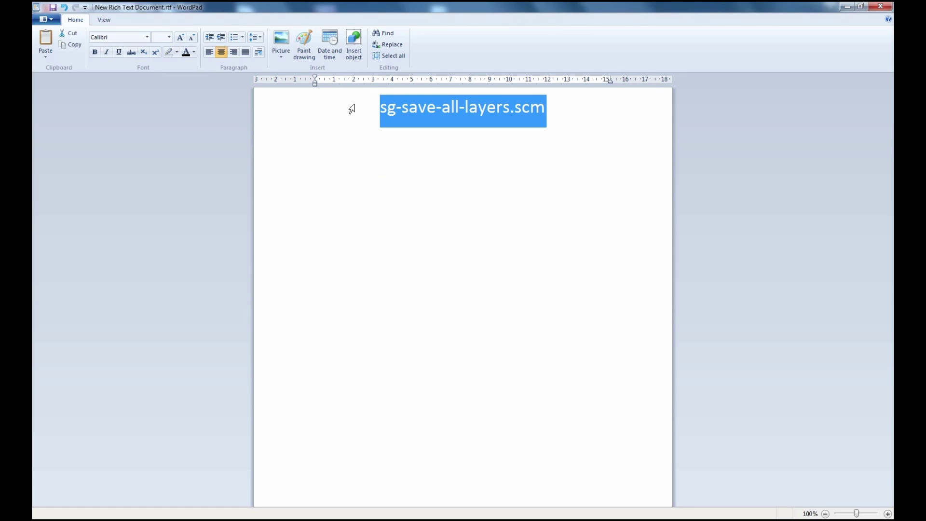
{"action": "key", "text": "Delete"}
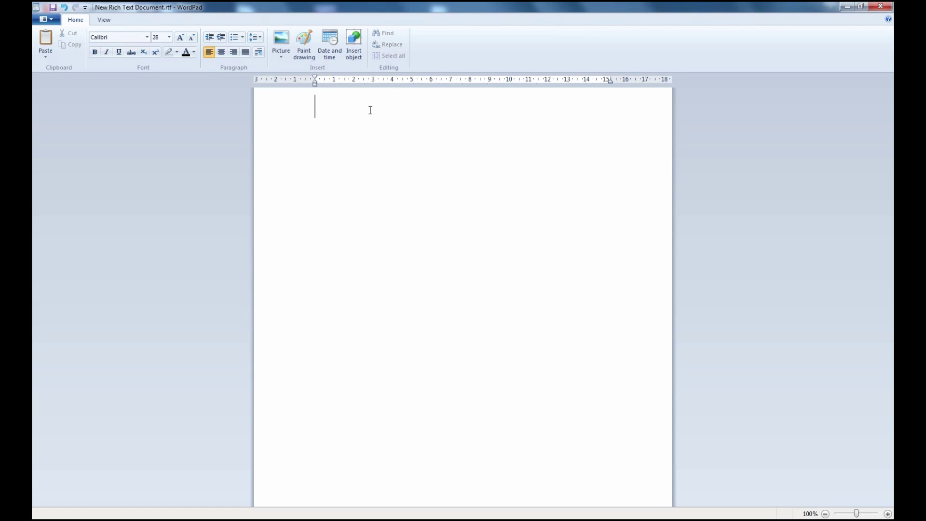
{"action": "key", "text": "ctrl+v"}
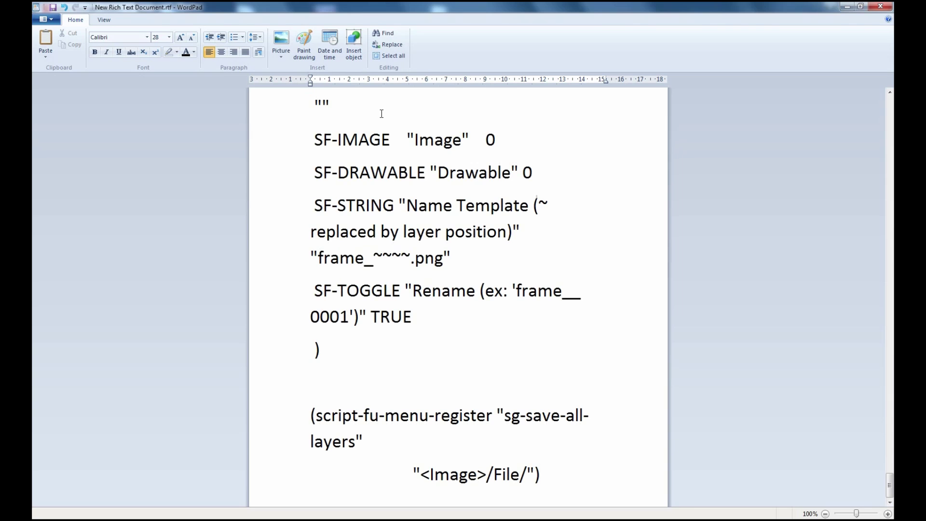
Set the entire pasted script to font size 10
{"action": "left_click", "coordinate": [169, 37]}
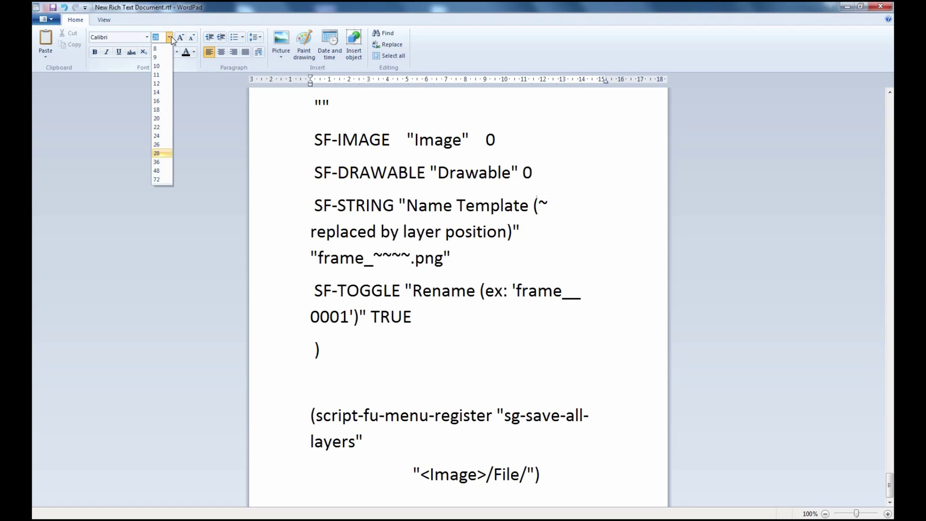
{"action": "left_click", "coordinate": [157, 66]}
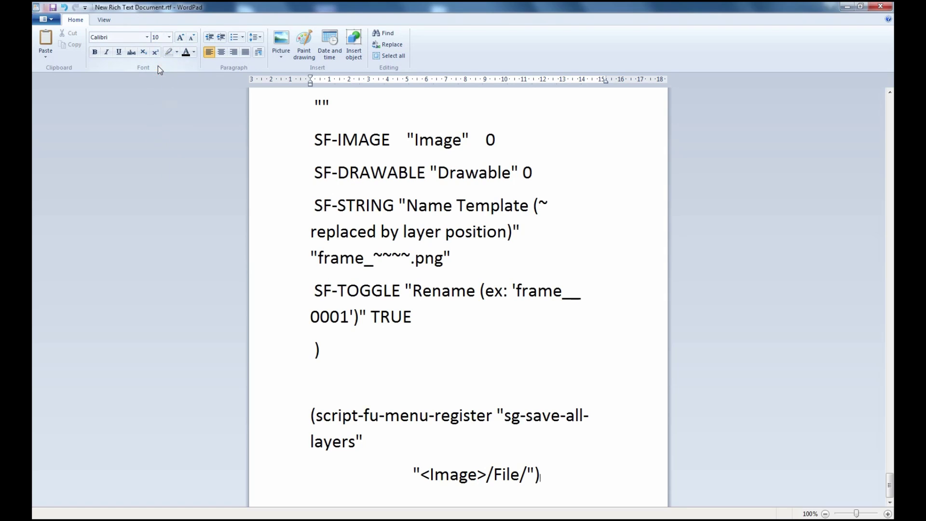
{"action": "left_click", "coordinate": [268, 97]}
{"action": "left_click_drag", "start_coordinate": [604, 478], "coordinate": [85, 11]}
{"action": "left_click", "coordinate": [170, 37]}
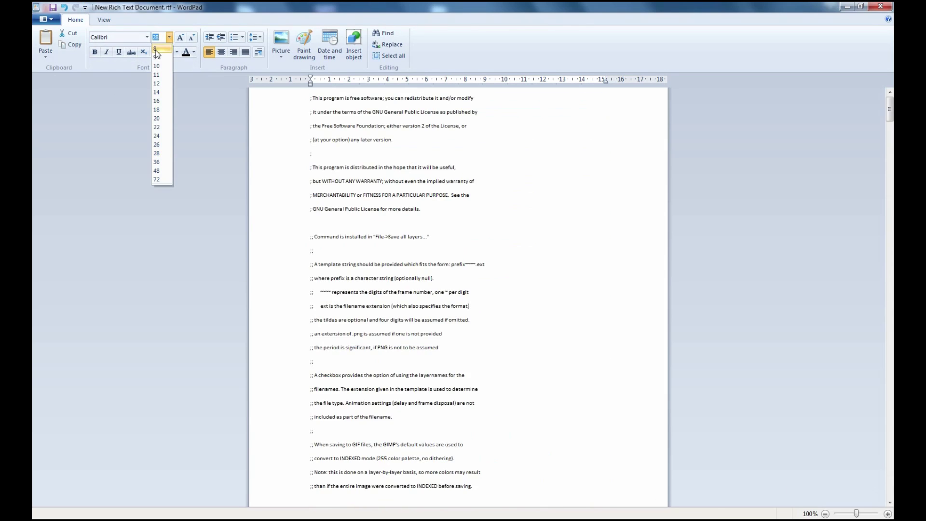
{"action": "left_click", "coordinate": [157, 65]}
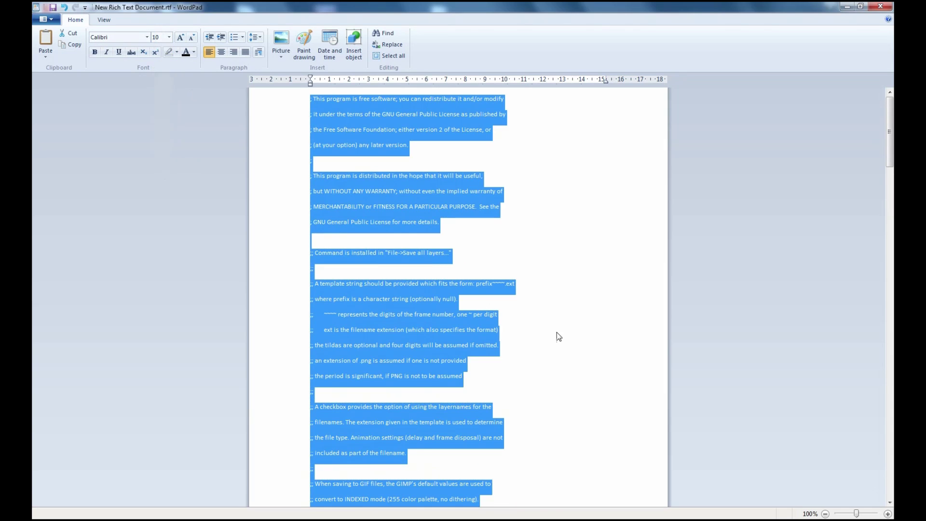
{"action": "left_click", "coordinate": [535, 245]}
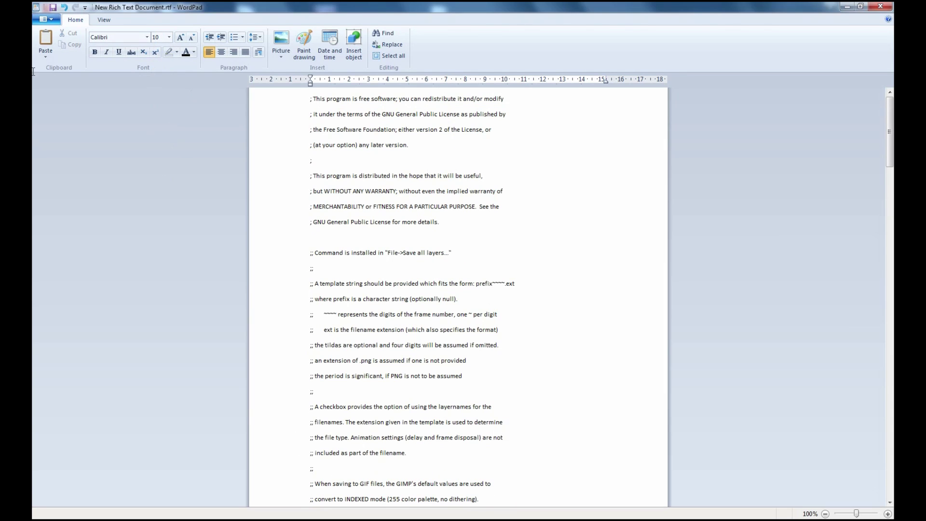
Start saving a copy of the script document in OpenDocument text format
{"action": "left_click", "coordinate": [46, 19]}
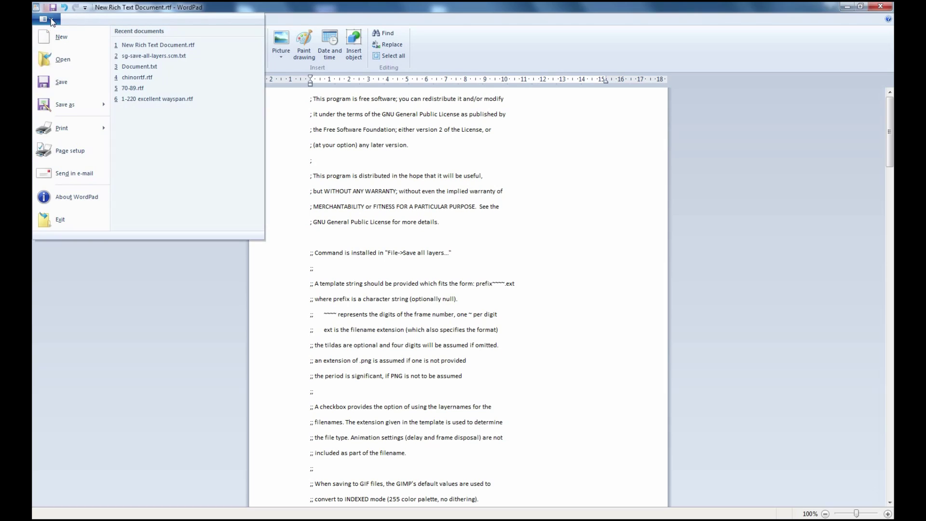
{"action": "mouse_move", "coordinate": [69, 106]}
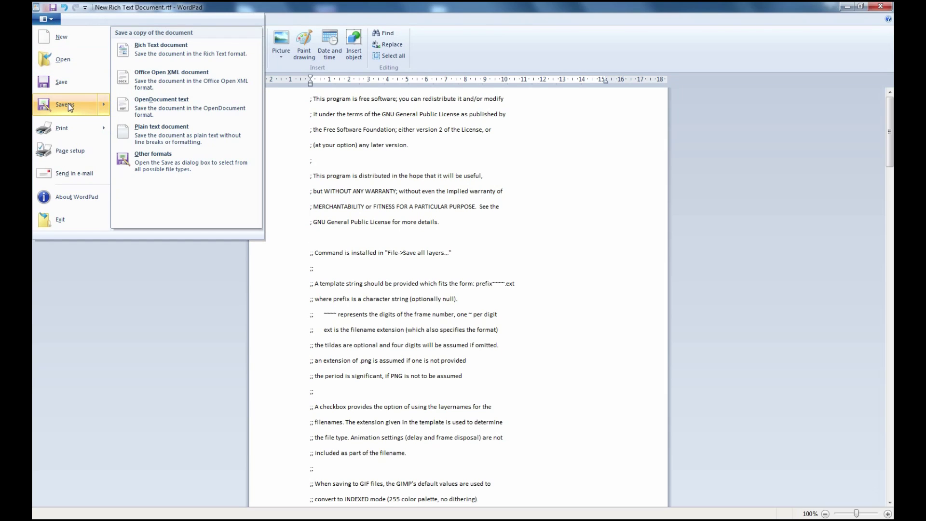
{"action": "left_click", "coordinate": [157, 104]}
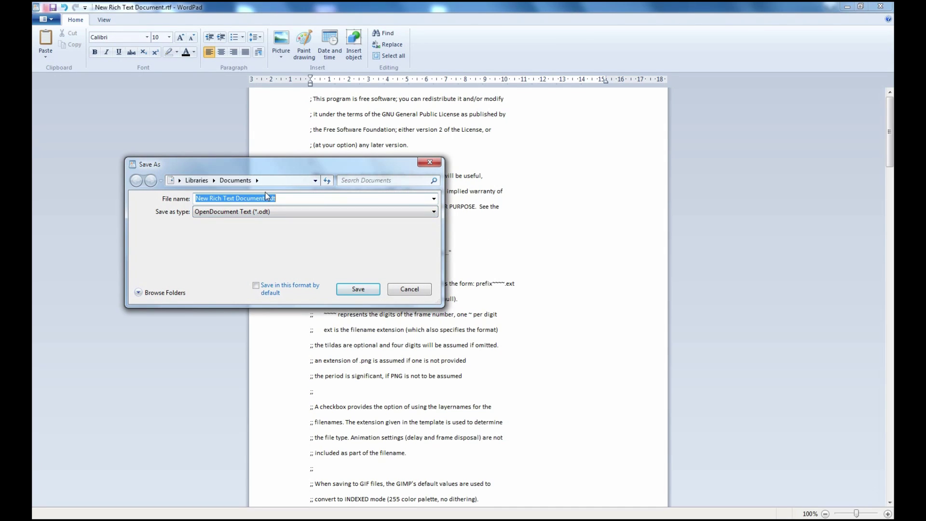
{"action": "left_click_drag", "start_coordinate": [283, 201], "coordinate": [177, 206]}
{"action": "left_click", "coordinate": [273, 202]}
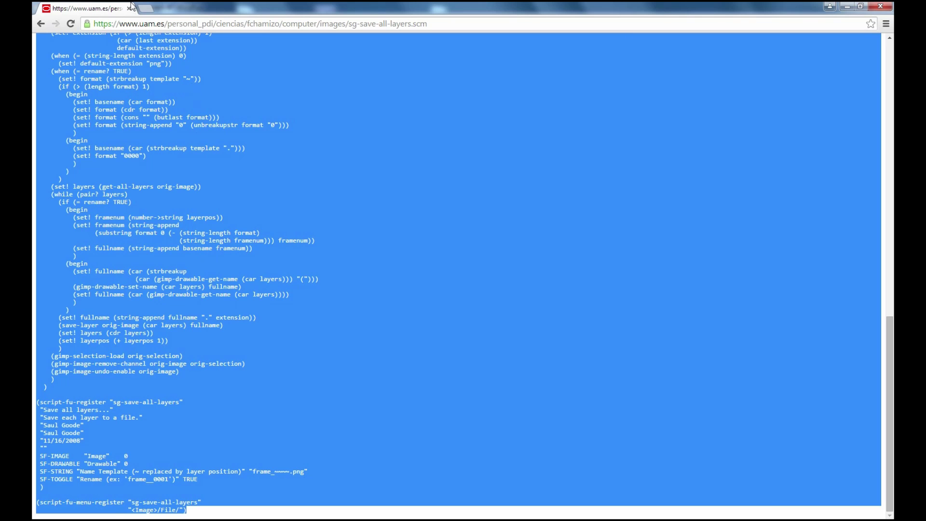
Copy the title sg-save-all-layers.scm from the Google search results in the browser and return to WordPad's save dialog
{"action": "left_click", "coordinate": [41, 24]}
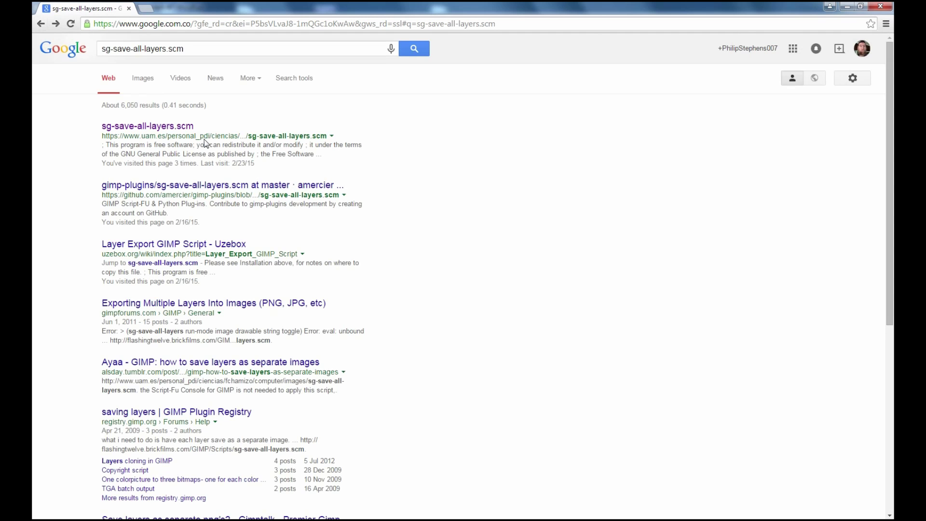
{"action": "left_click_drag", "start_coordinate": [197, 127], "coordinate": [103, 129]}
{"action": "key", "text": "ctrl+c"}
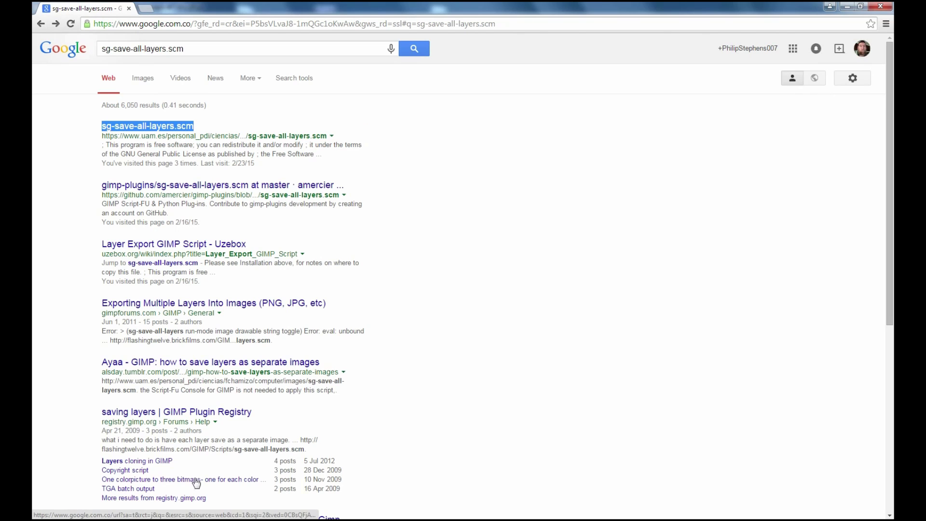
{"action": "key", "text": "alt+Tab"}
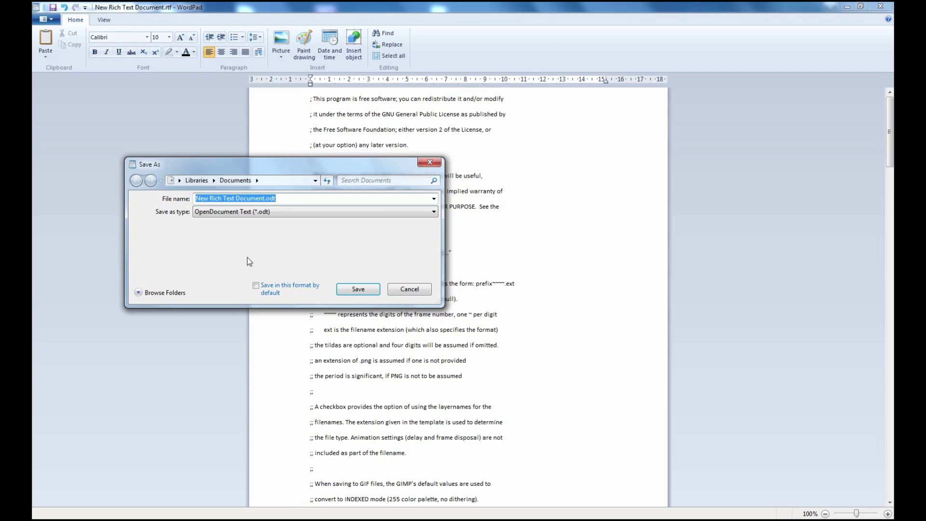
Set the save type to Text Document (*.txt) and the file name to sg-save-all-layers.scm
{"action": "left_click", "coordinate": [431, 214]}
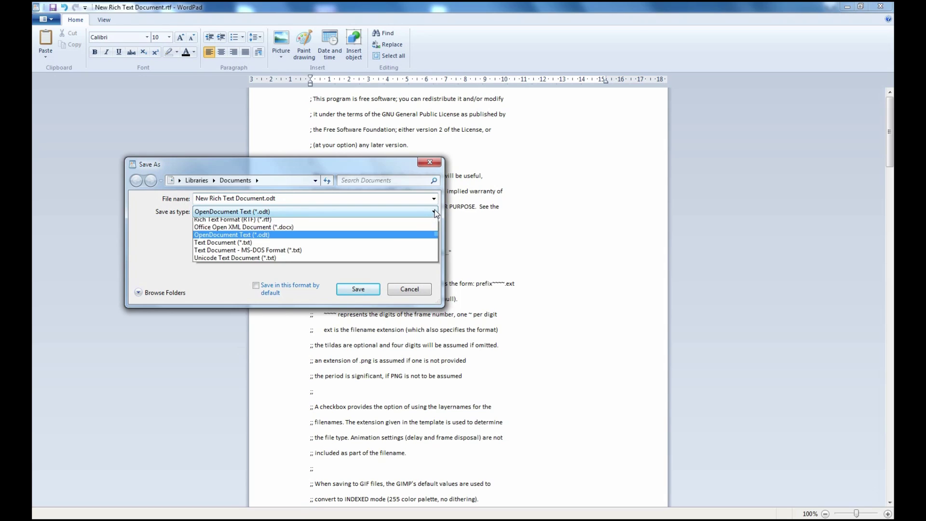
{"action": "left_click", "coordinate": [250, 239]}
{"action": "left_click", "coordinate": [165, 198]}
{"action": "key", "text": "ctrl+v"}
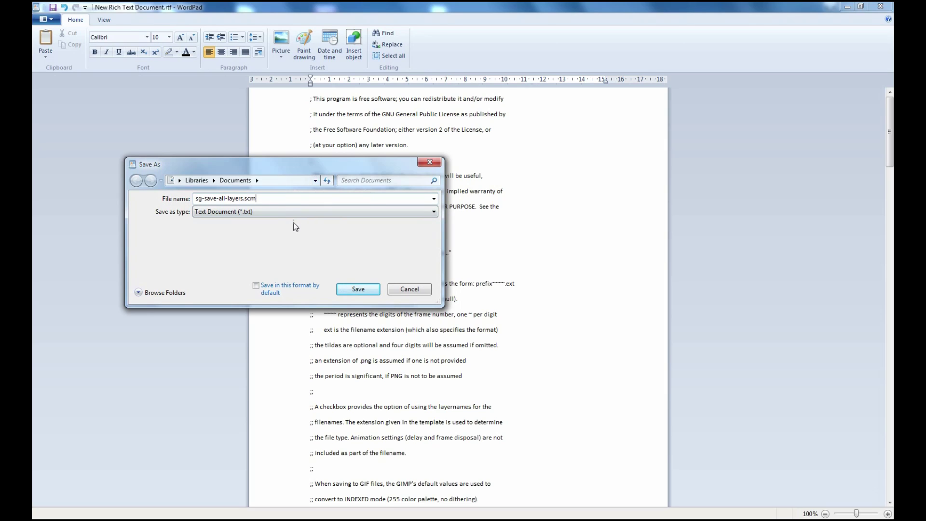
Browse the save location to the GIMP 2 folder under Program Files on Local Disk (C:)
{"action": "left_click", "coordinate": [314, 181]}
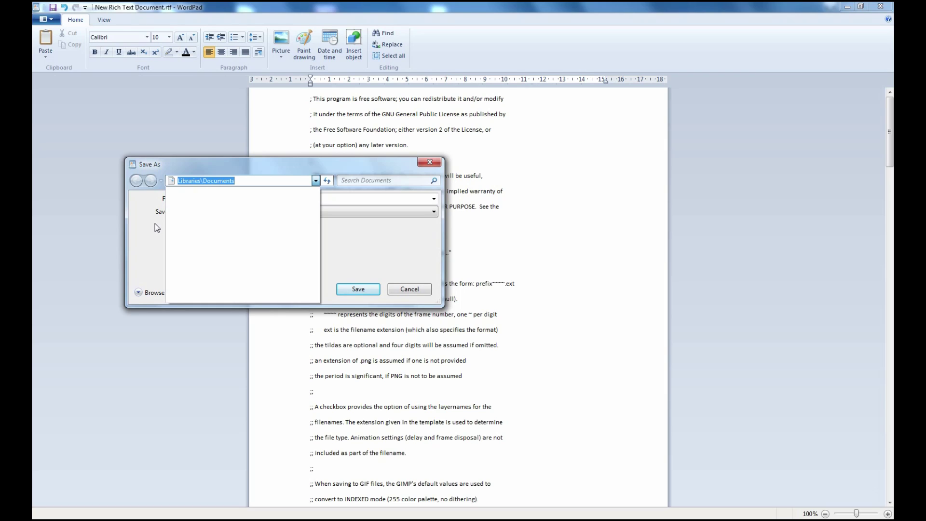
{"action": "left_click", "coordinate": [316, 181]}
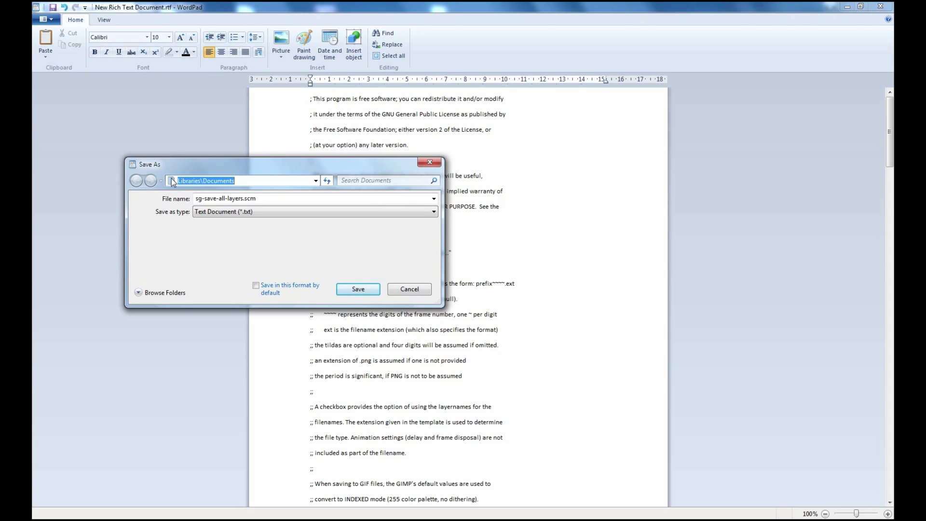
{"action": "left_click", "coordinate": [140, 292]}
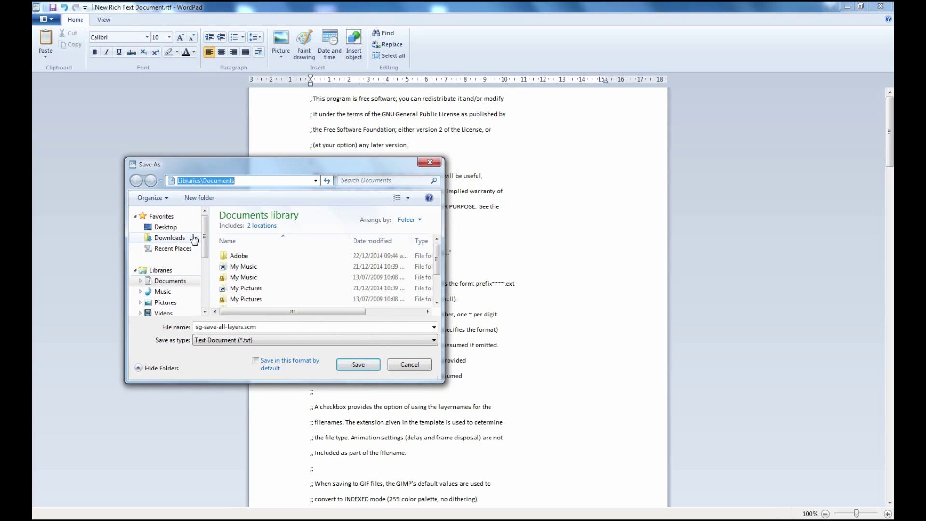
{"action": "left_click_drag", "start_coordinate": [206, 222], "coordinate": [209, 254]}
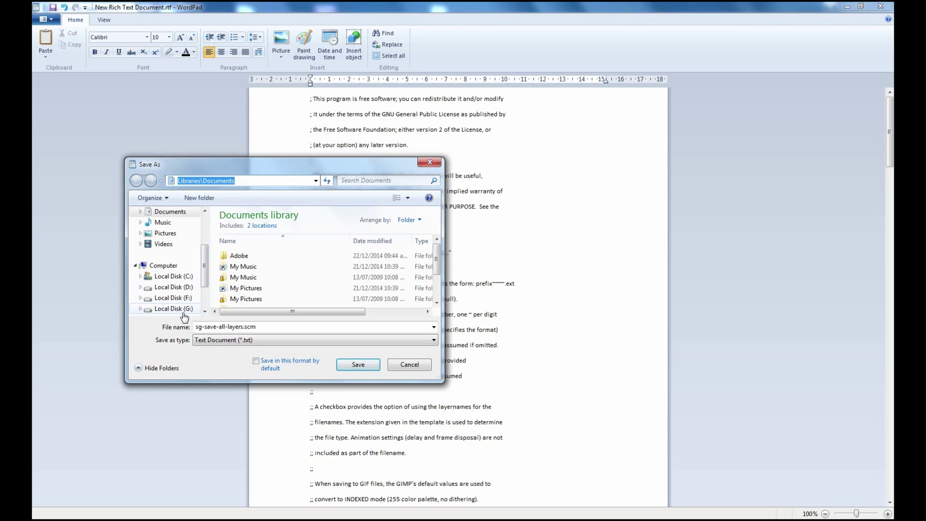
{"action": "left_click", "coordinate": [171, 278]}
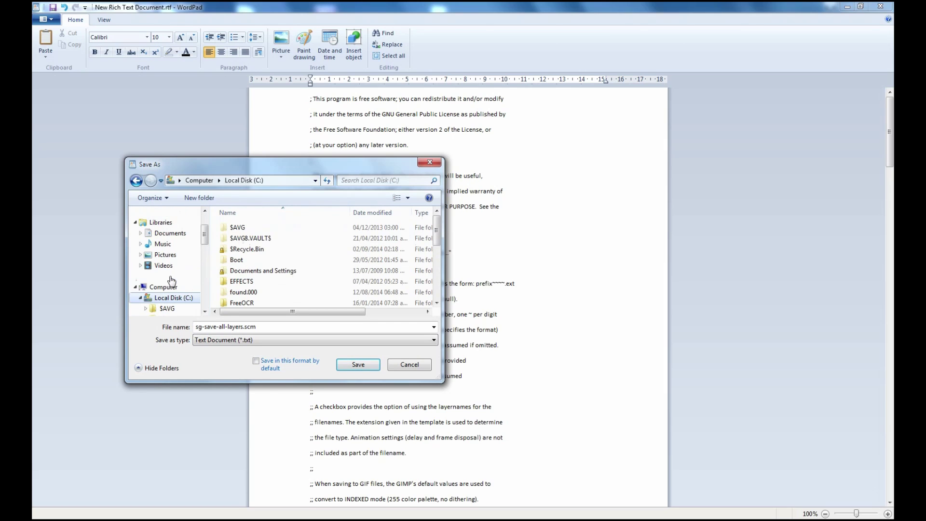
{"action": "left_click_drag", "start_coordinate": [437, 229], "coordinate": [438, 250]}
{"action": "double_click", "coordinate": [369, 282]}
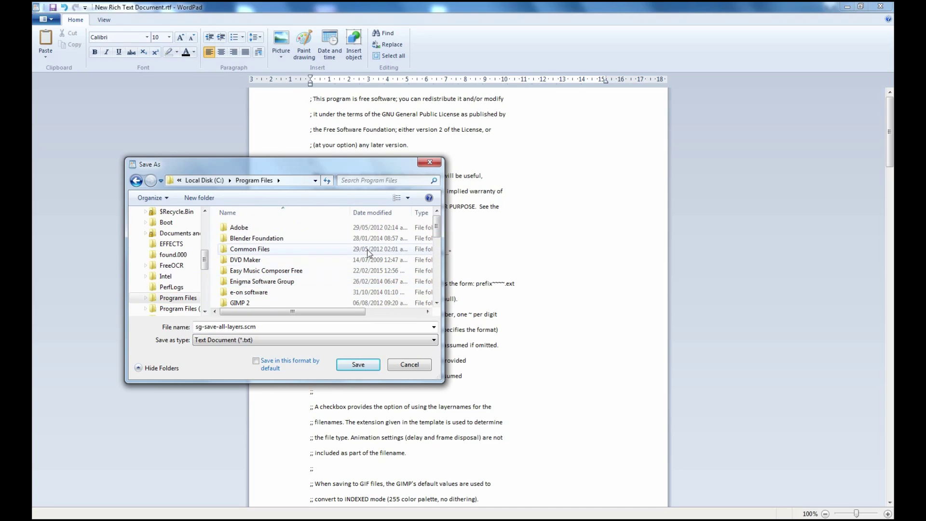
{"action": "left_click_drag", "start_coordinate": [437, 227], "coordinate": [437, 238]}
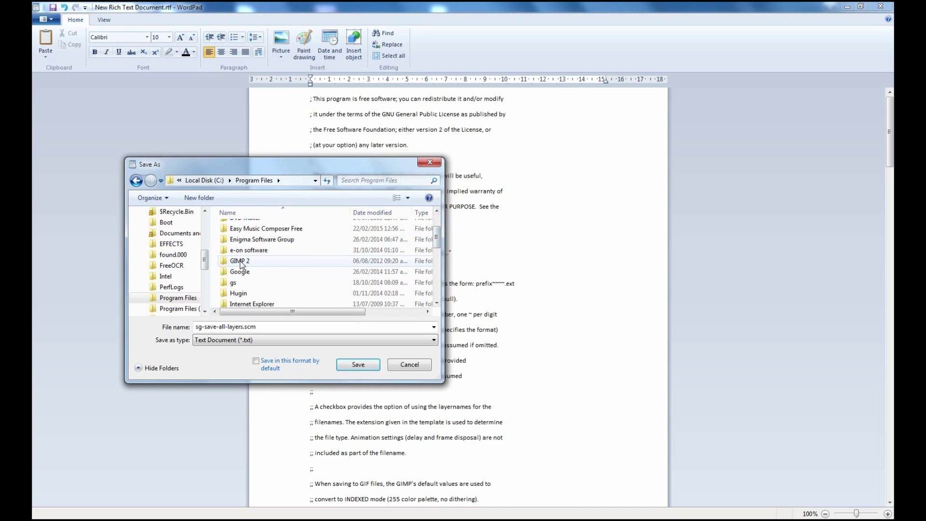
{"action": "double_click", "coordinate": [240, 261]}
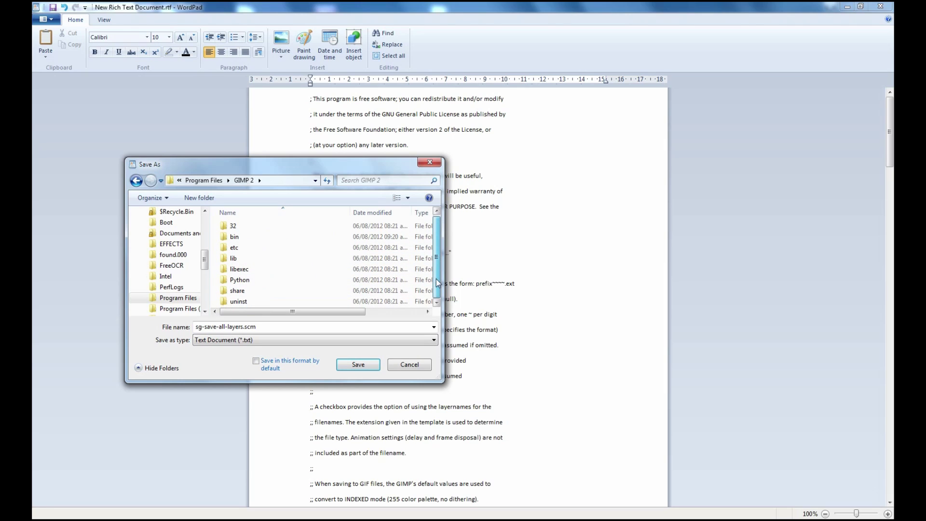
Set the save location to the share\gimp\2.0\scripts folder inside the GIMP 2 folder
{"action": "double_click", "coordinate": [240, 292]}
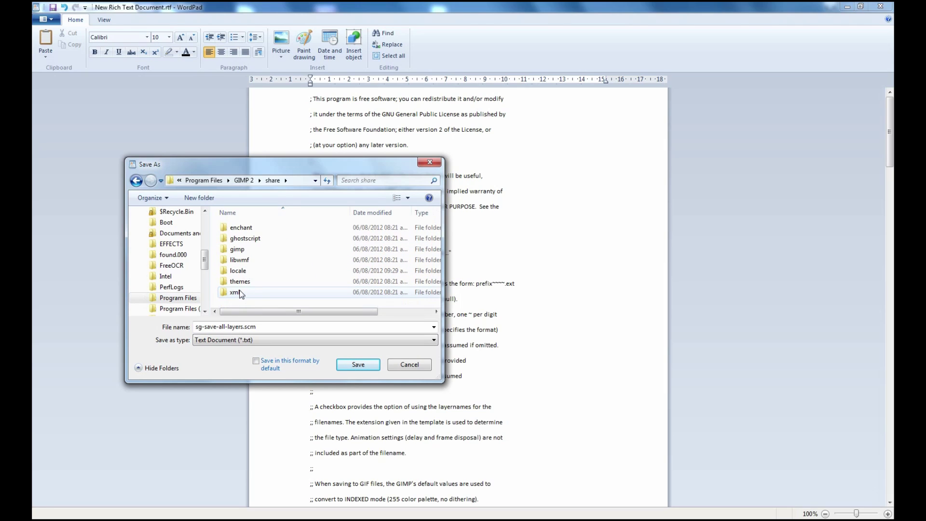
{"action": "double_click", "coordinate": [237, 249]}
{"action": "left_click", "coordinate": [230, 227]}
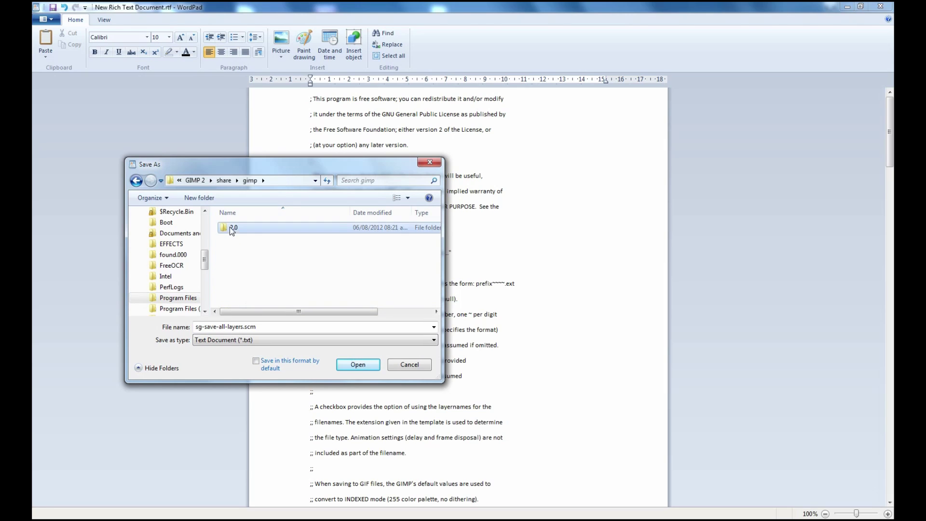
{"action": "double_click", "coordinate": [230, 227]}
{"action": "scroll", "coordinate": [439, 265], "scroll_direction": "down", "scroll_amount": 1}
{"action": "scroll", "coordinate": [439, 265], "scroll_direction": "down", "scroll_amount": 2}
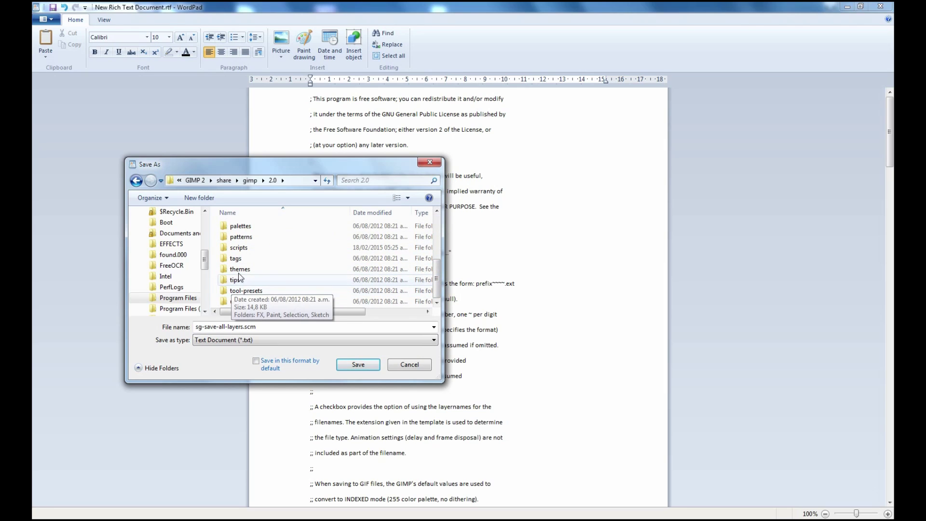
{"action": "double_click", "coordinate": [237, 248]}
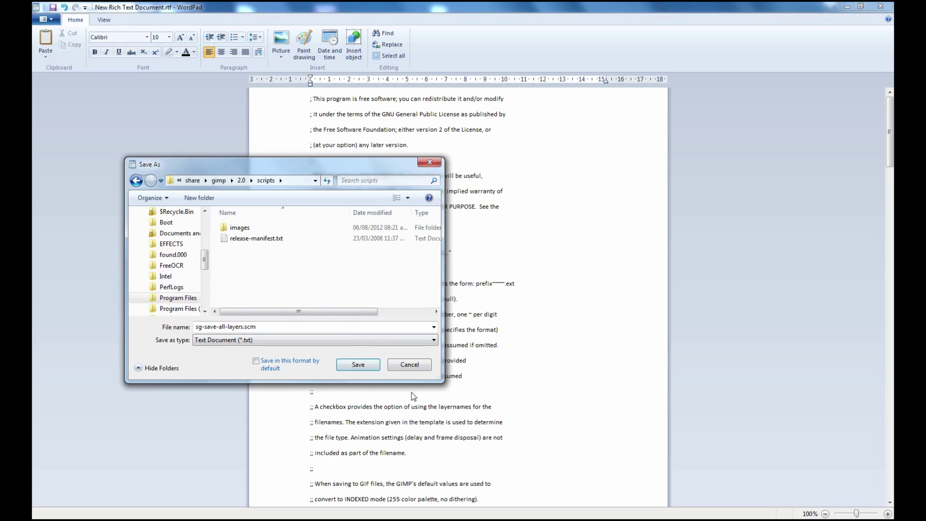
Try to save the script as text-only sg-save-all-layers.scm in the scripts folder, replacing the existing file
{"action": "left_click", "coordinate": [353, 365]}
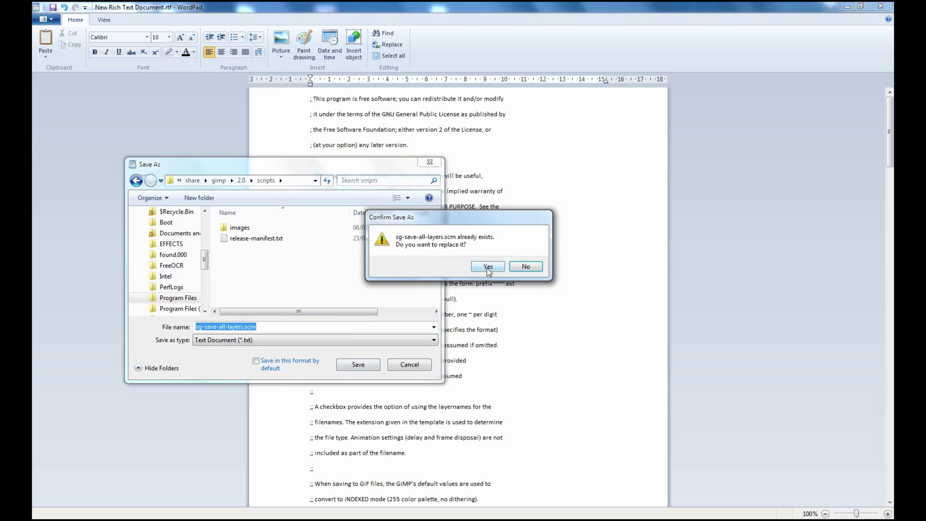
{"action": "left_click", "coordinate": [491, 266]}
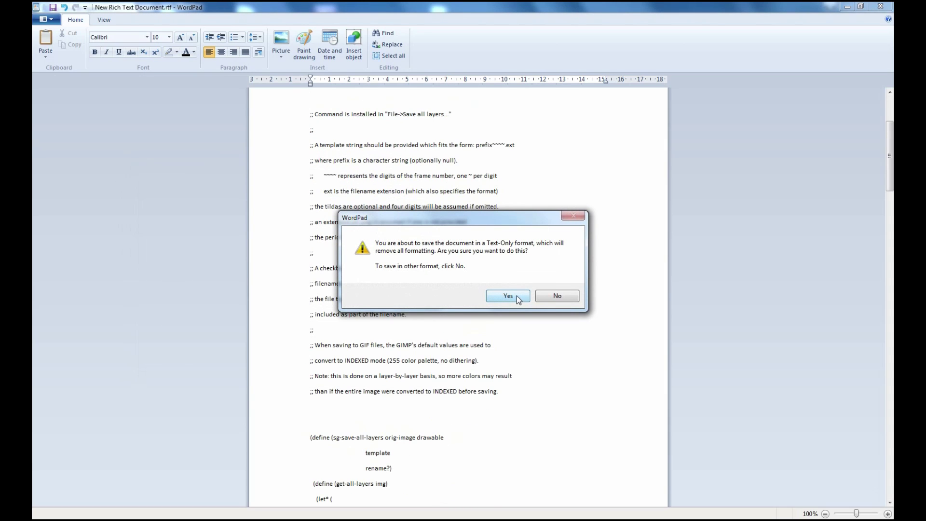
{"action": "left_click", "coordinate": [517, 296]}
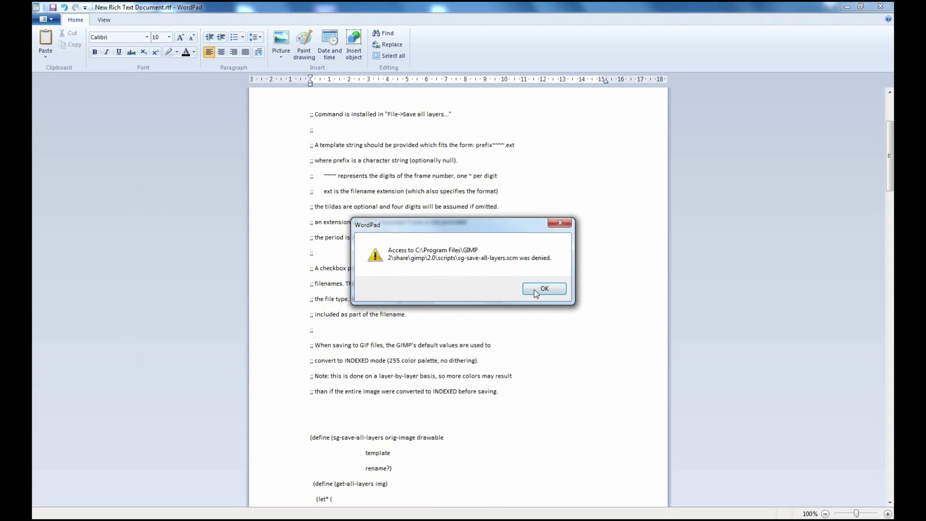
{"action": "left_click", "coordinate": [535, 290]}
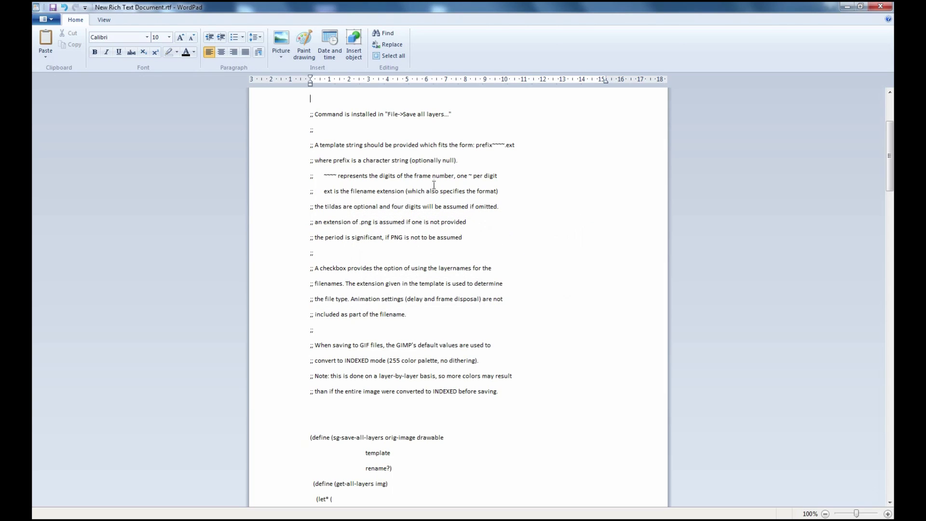
Switch to GIMP and run Save all layers on only the visible layers into the z folder, without renaming them
{"action": "key", "text": "alt+Tab"}
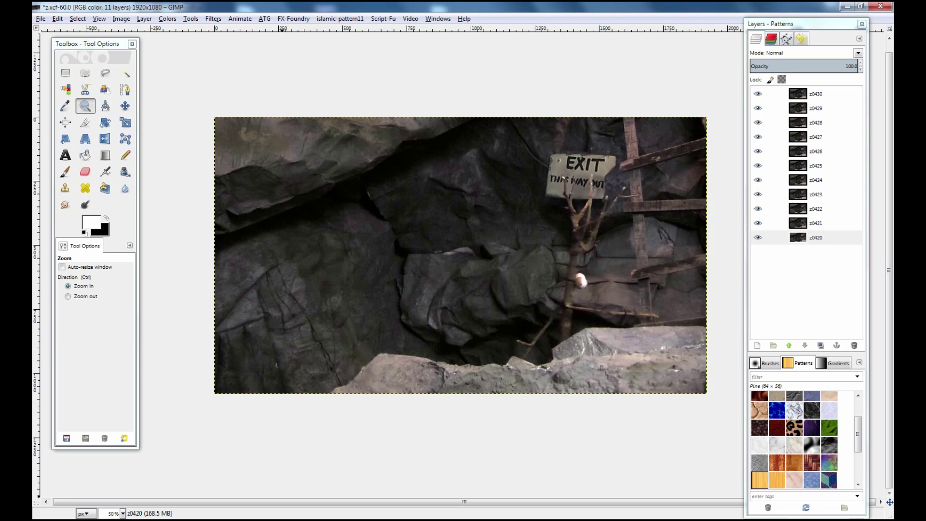
{"action": "left_click", "coordinate": [40, 20]}
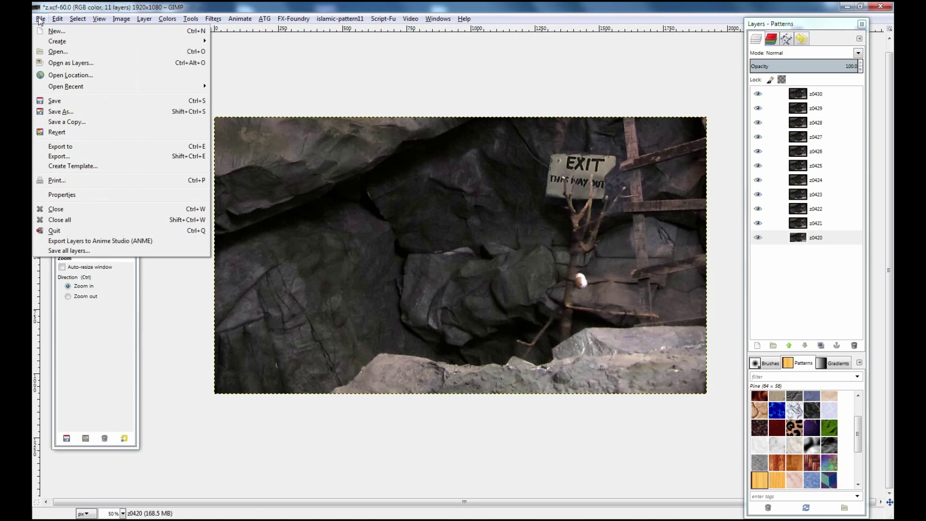
{"action": "left_click", "coordinate": [78, 251]}
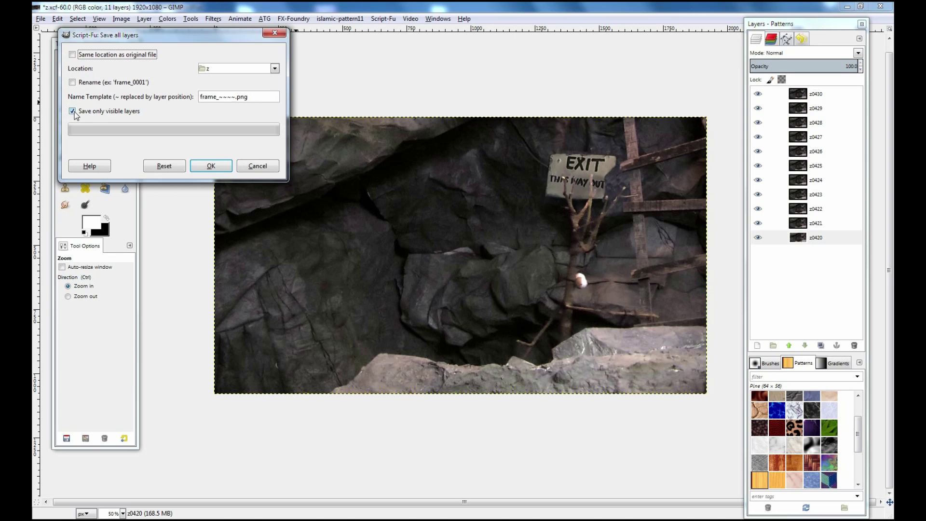
{"action": "left_click", "coordinate": [211, 166]}
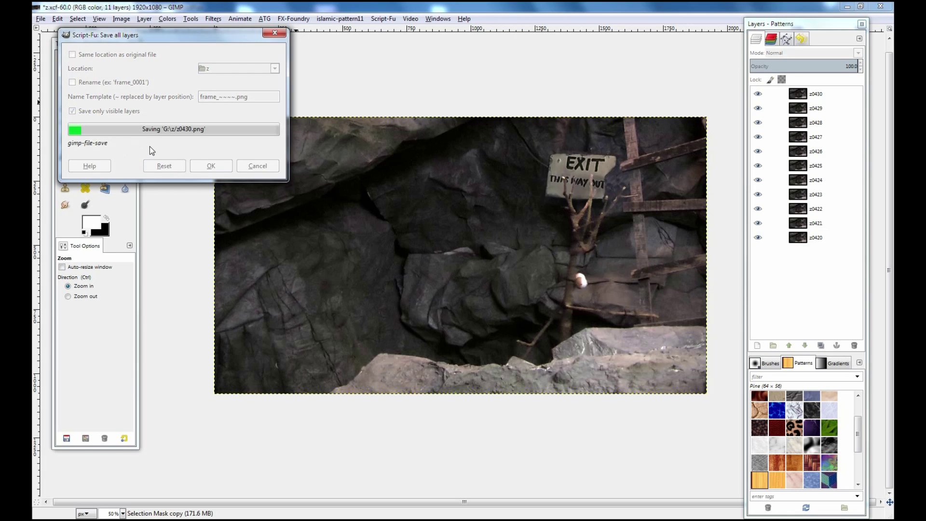